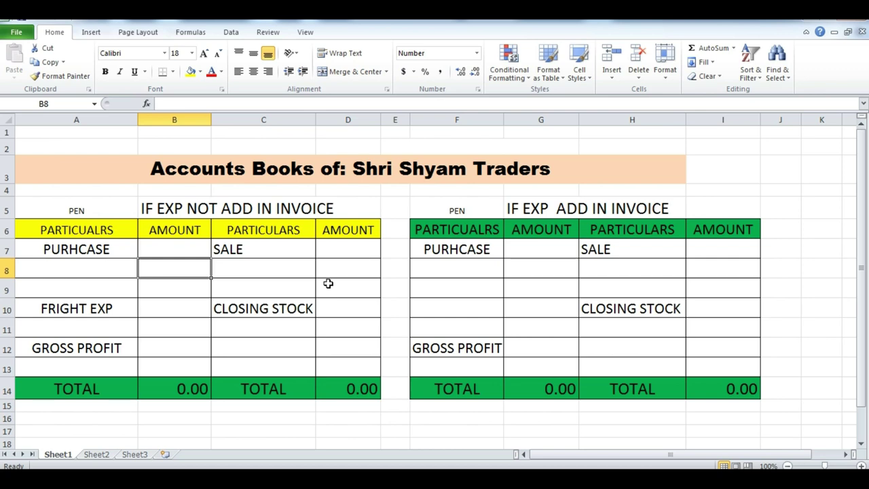
left_click(89, 269)
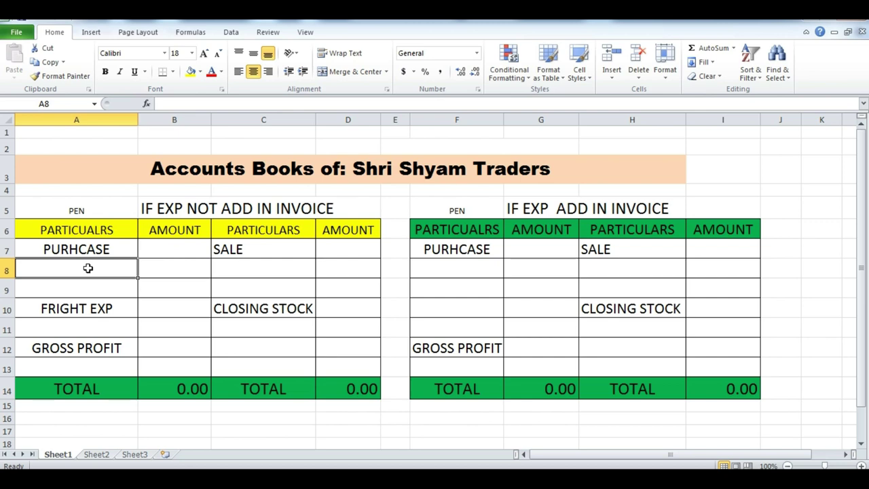
key("Tab")
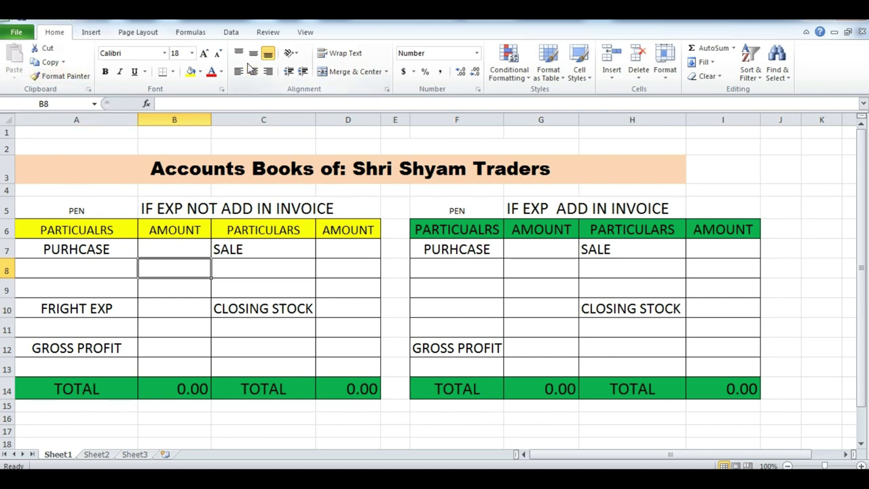
left_click(170, 209)
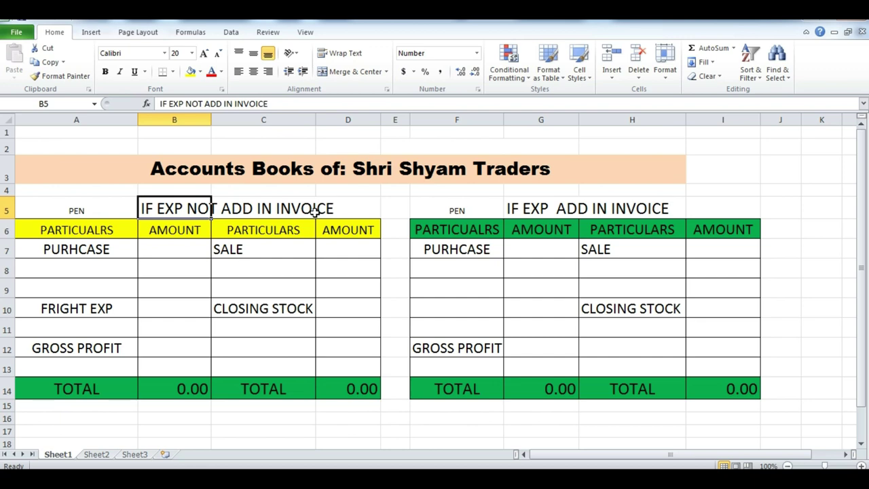
left_click(538, 213)
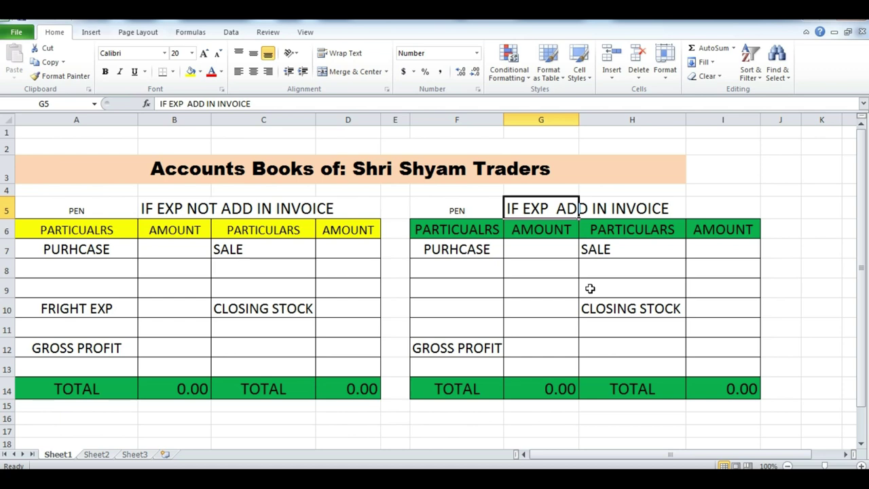
- Record the purchase "10 PEN X 10 RS" in A8 with an amount of 100 in B8
left_click(47, 269)
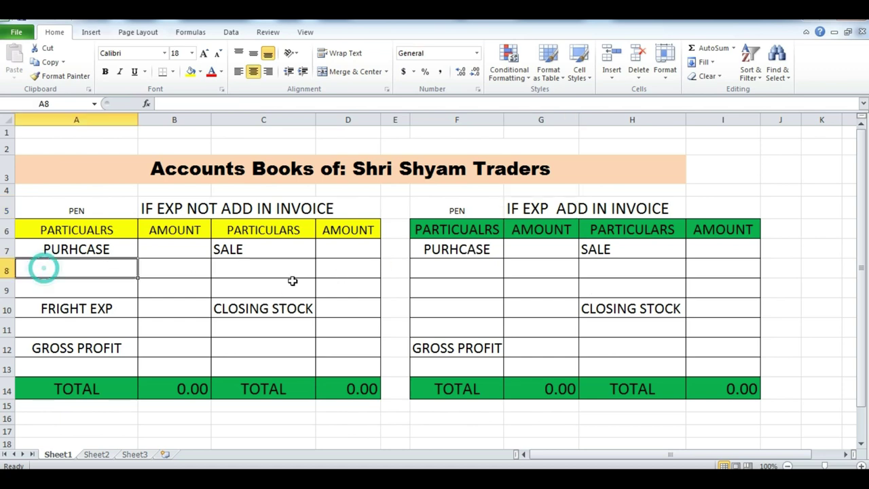
type("10")
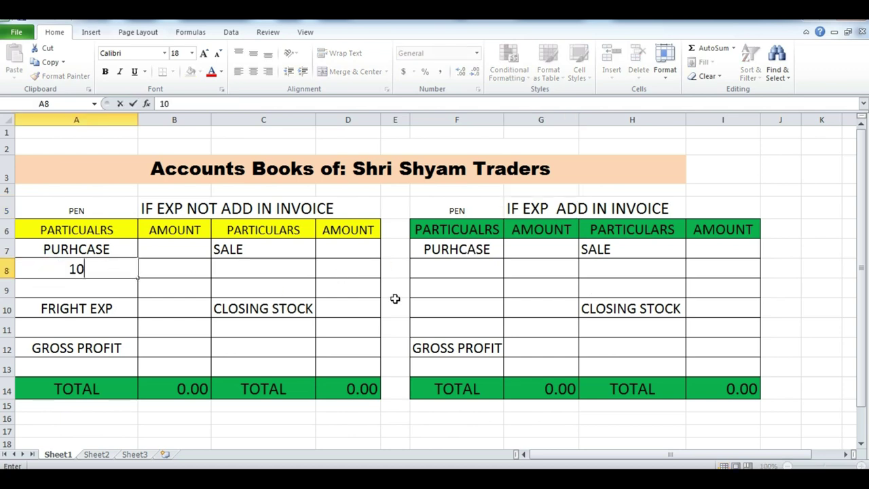
type(" PE")
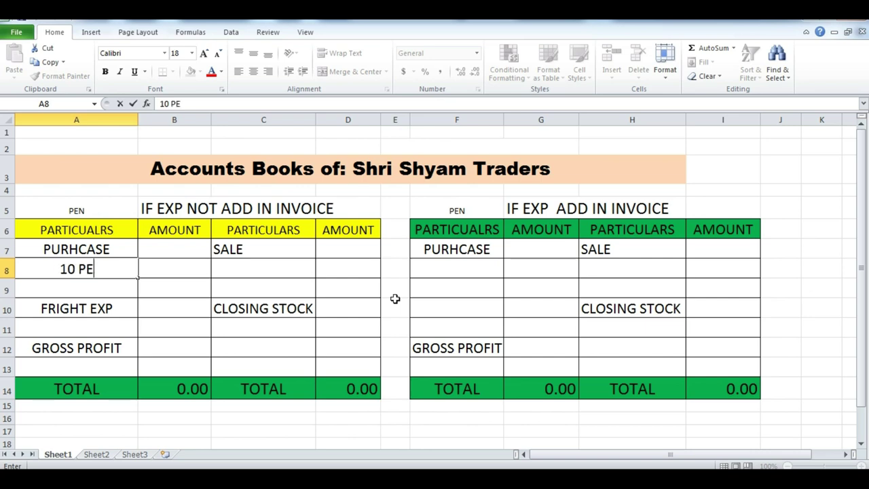
type("N X")
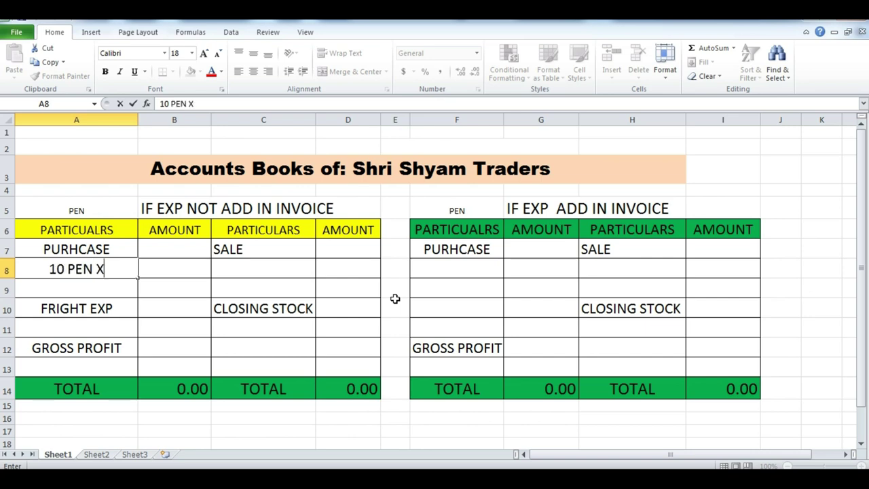
type(" 10 RS")
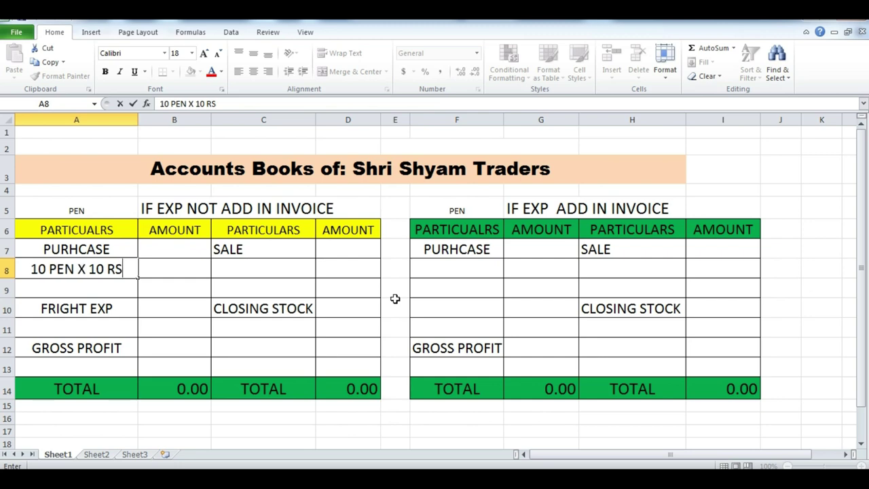
key("Tab")
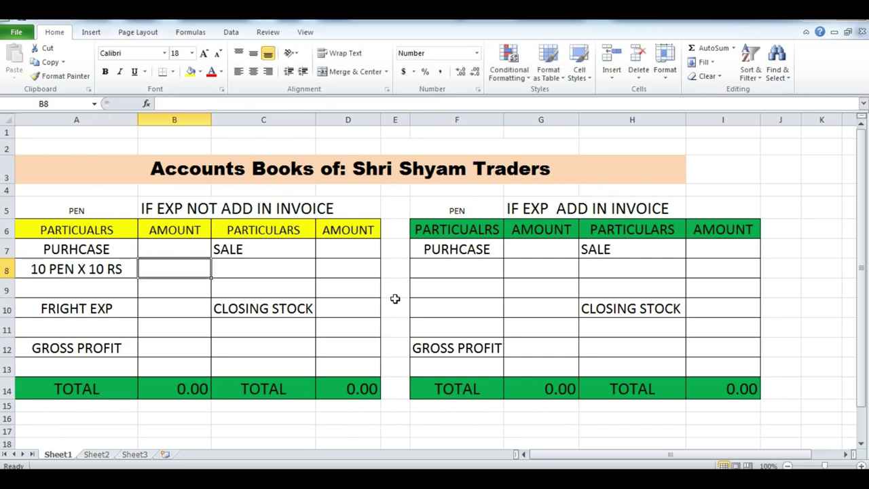
type("100")
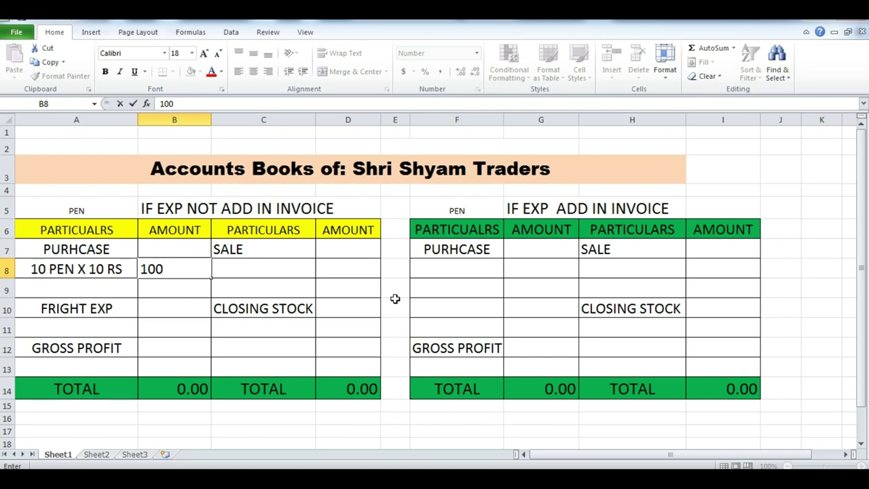
key("Tab")
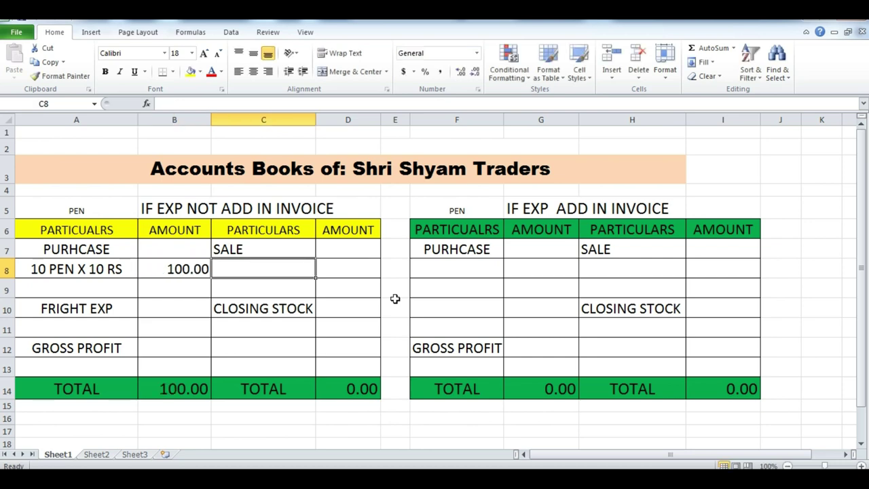
- Record the sale "7 PEN X 20 RS" in C8 with an amount of 140 in D8
type("7 PE")
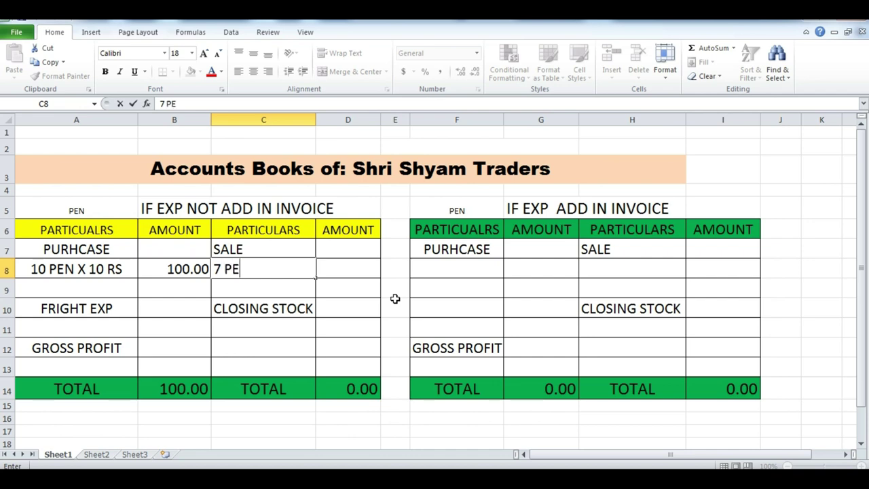
type("N X 20")
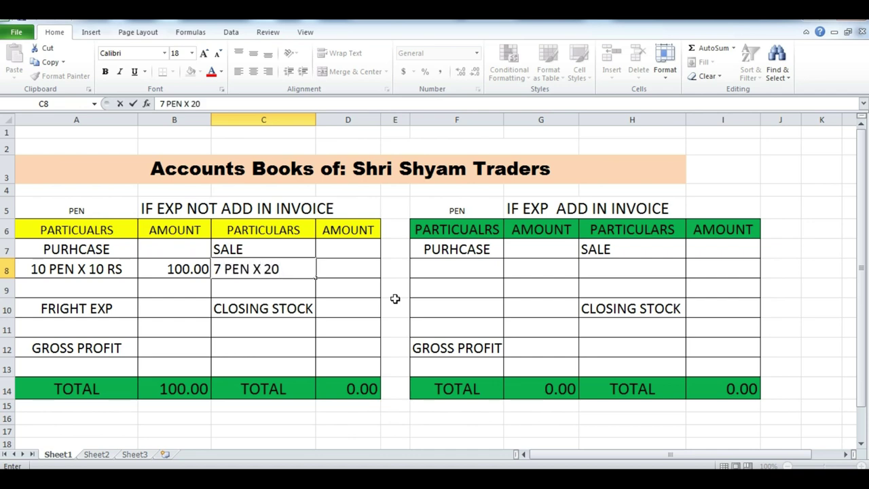
type(" RS")
key("Tab")
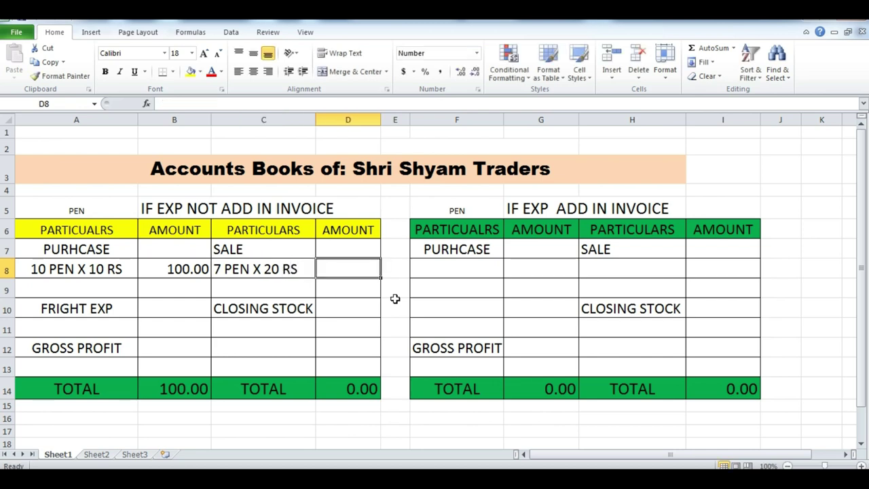
type("140")
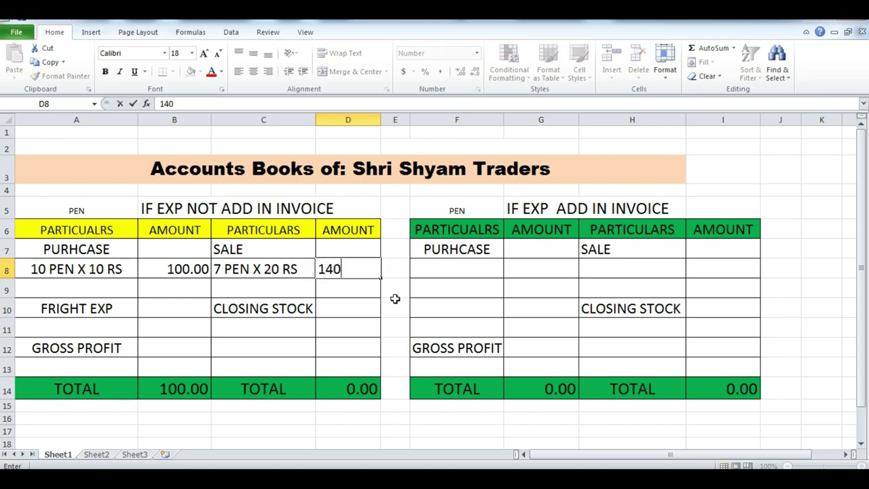
key("Return")
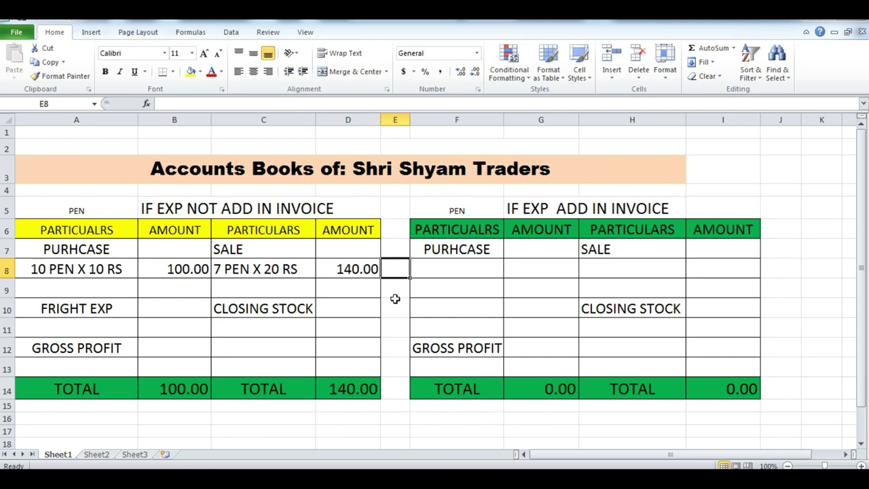
- Record the closing stock "3 PEN X 10 RS" in C11 with an amount of 30 in D11
key("Up")
key("Down")
key("Down")
key("Left")
key("Down")
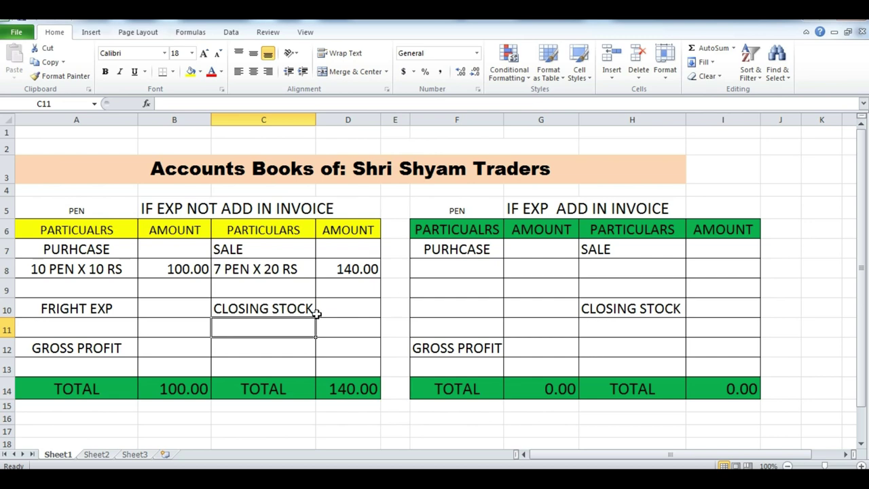
left_click(53, 270)
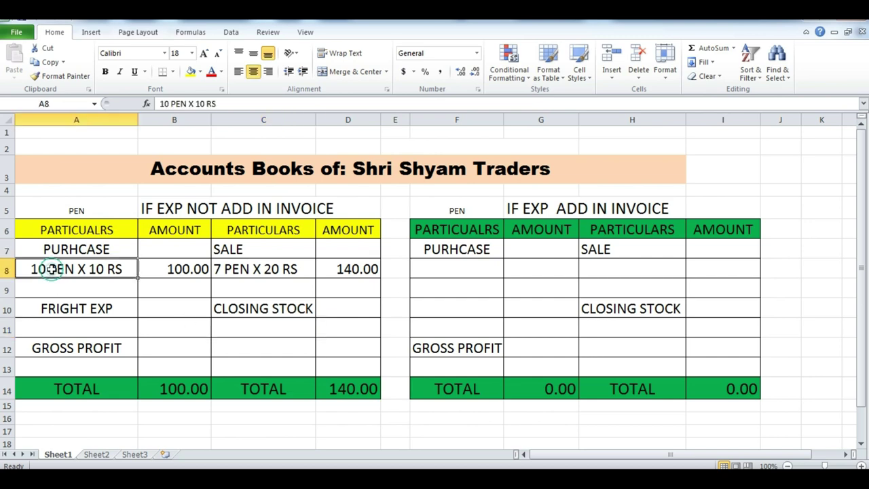
left_click(224, 269)
left_click(230, 326)
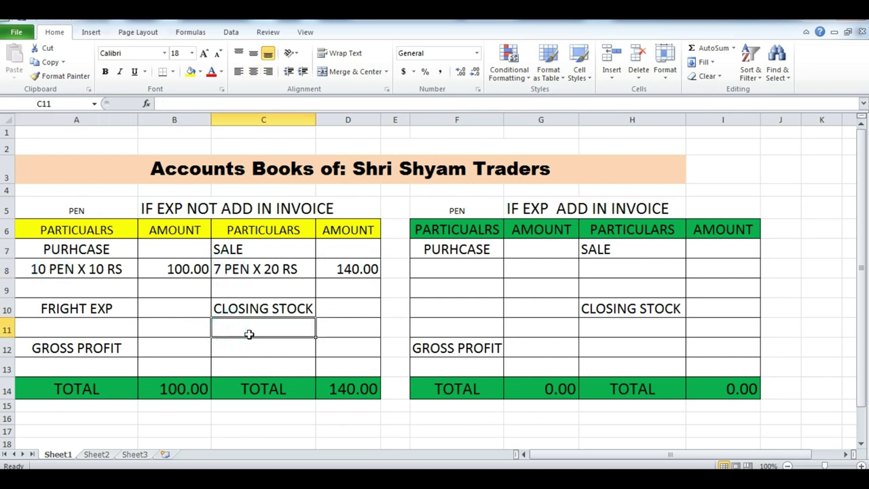
type("3")
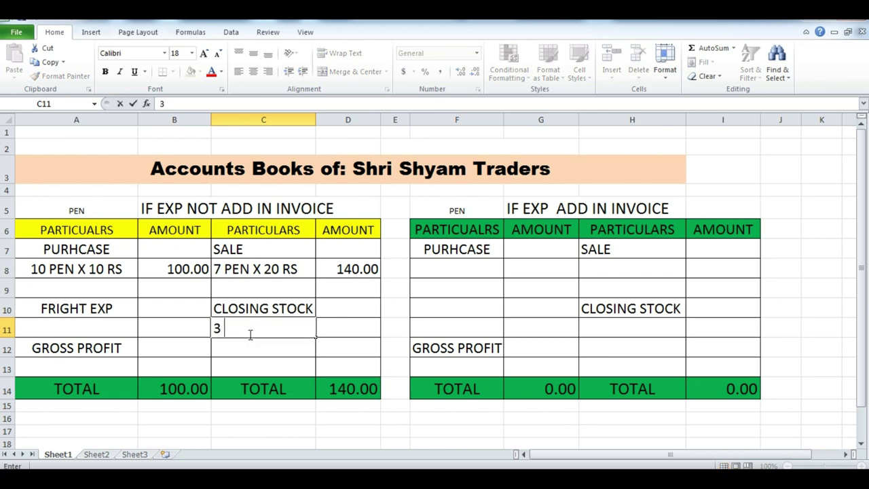
type(" PEN X")
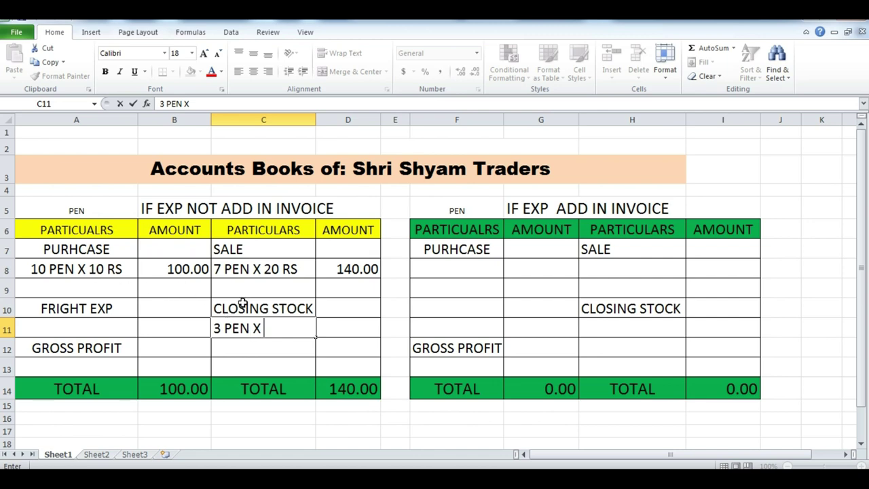
type("10 RS")
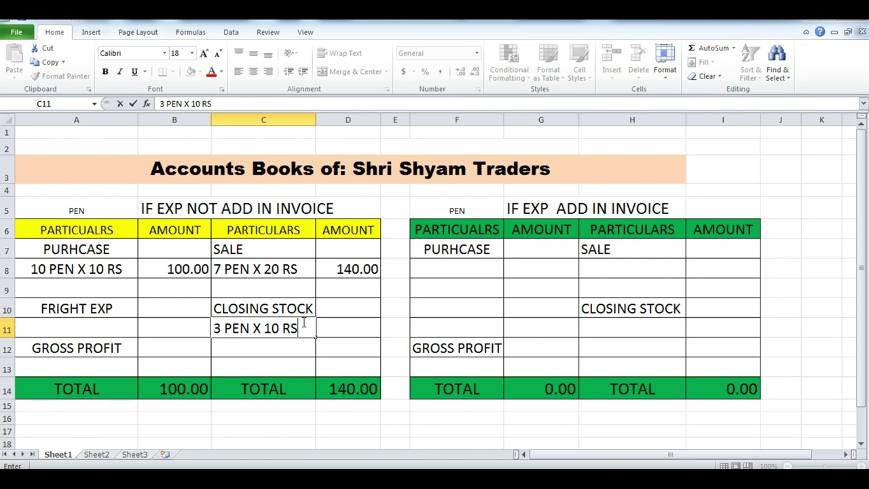
key("Tab")
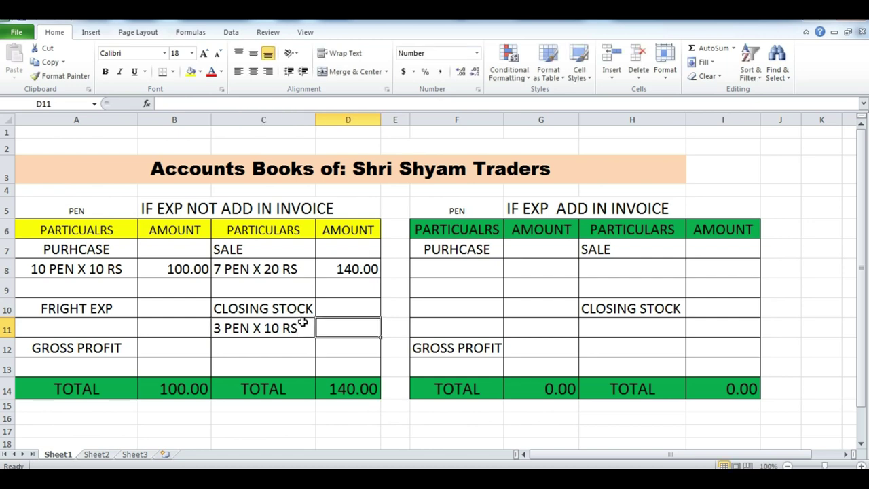
type("30")
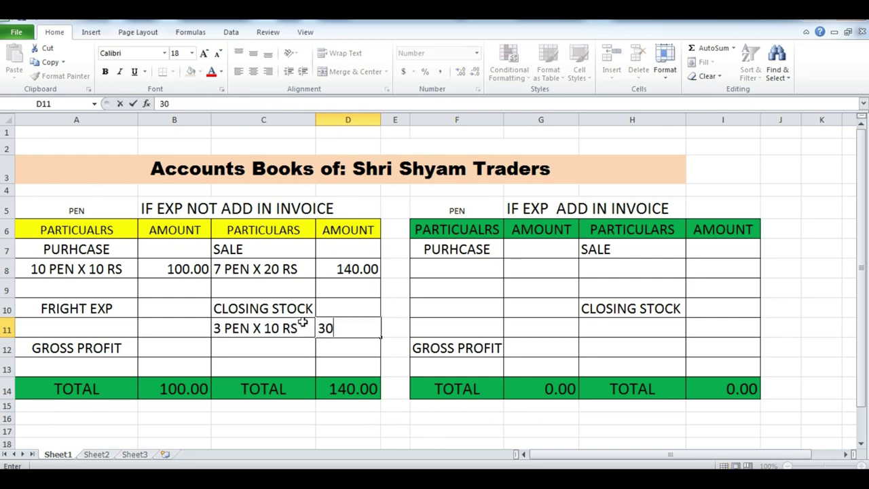
key("Return")
key("Tab")
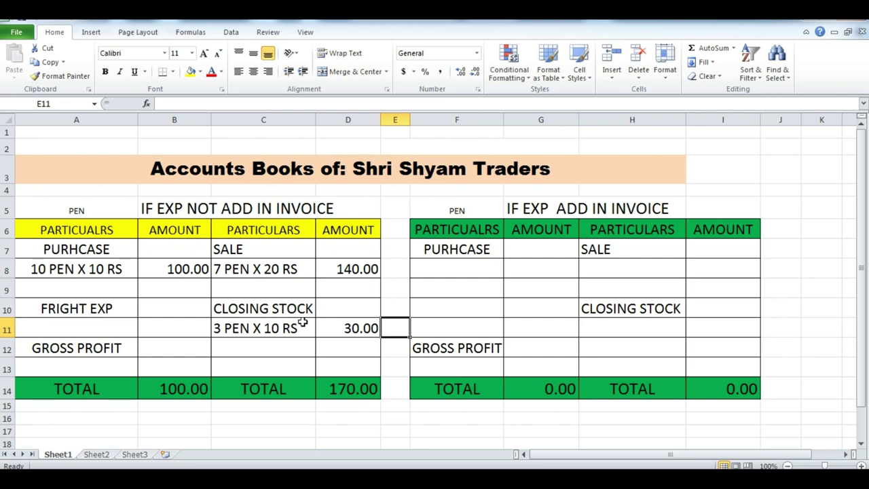
left_click(343, 271)
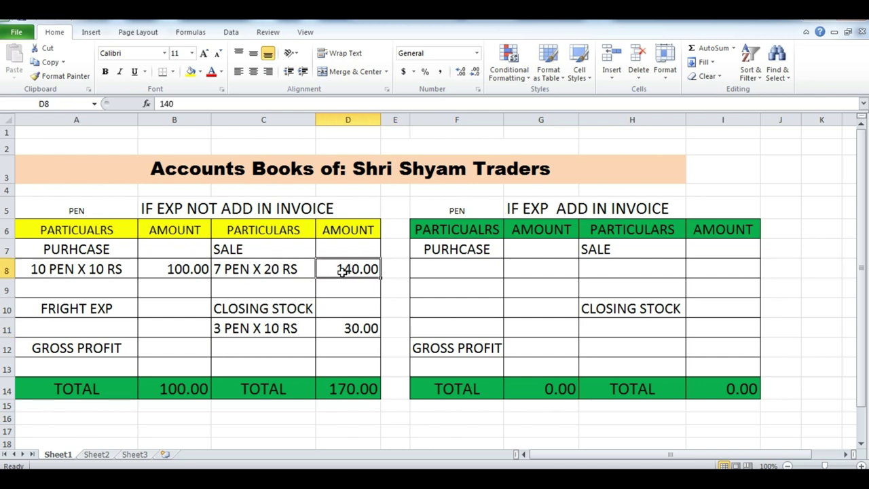
left_click(349, 327)
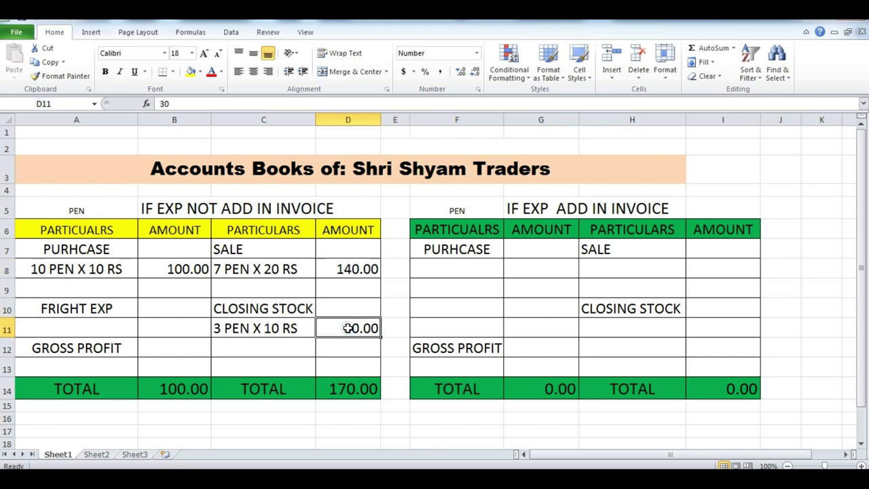
left_click(341, 384)
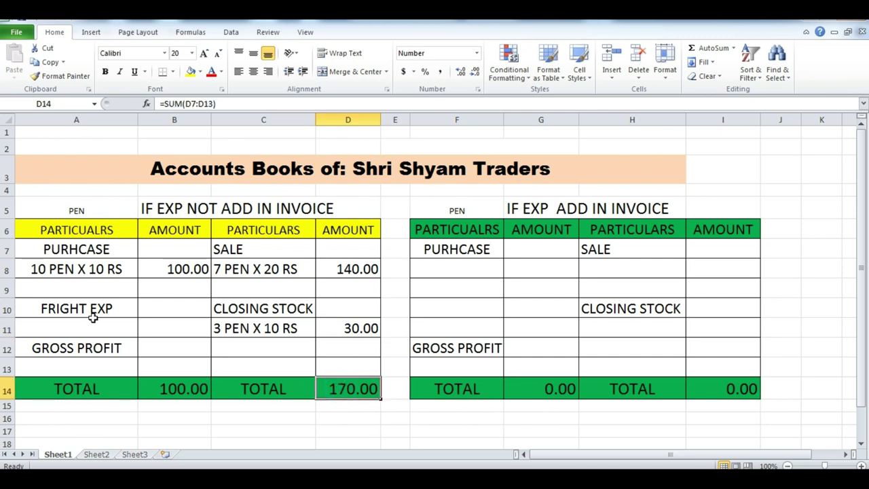
left_click(165, 272)
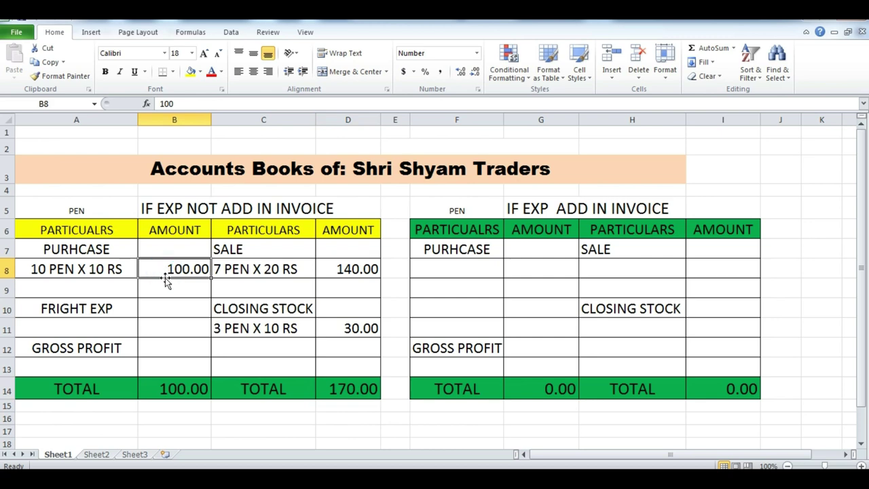
- Enter 5 as the freight expense amount in B10 of the "IF EXP NOT ADD IN INVOICE" table
left_click(167, 308)
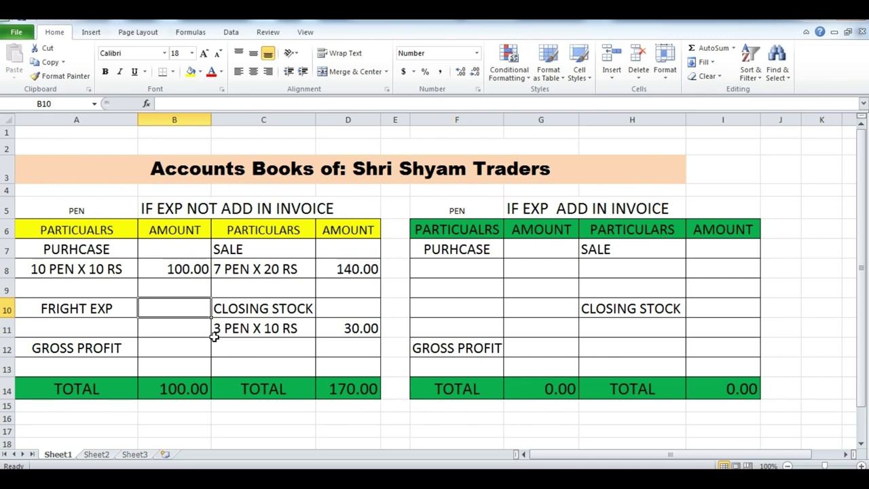
type("5")
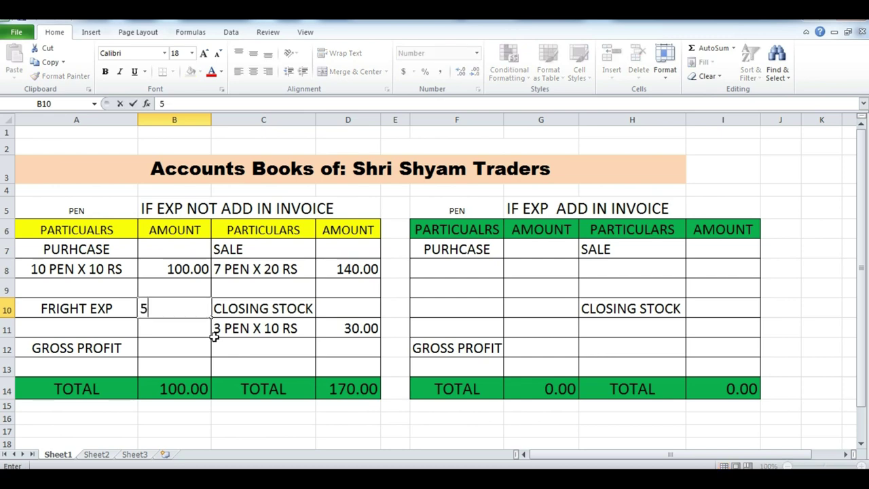
key("Return")
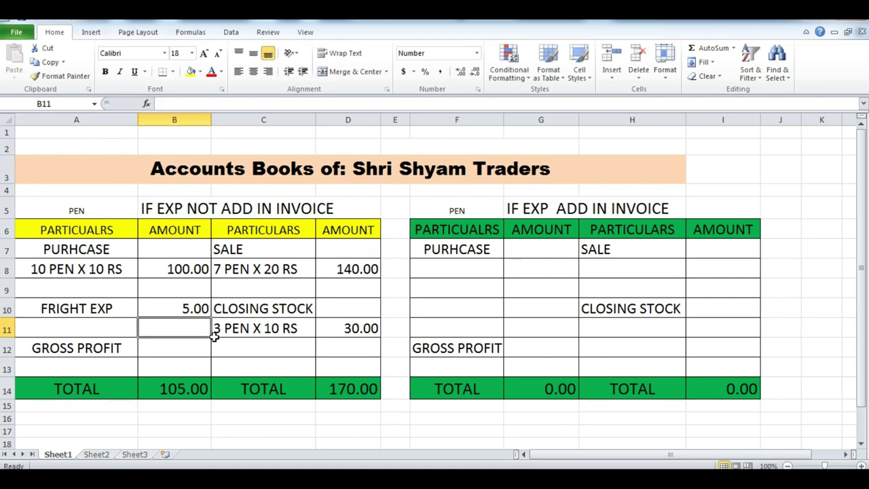
- Calculate the gross profit in B12 of the "IF EXP NOT ADD IN INVOICE" table with the formula =D14-B10-B8
key("Down")
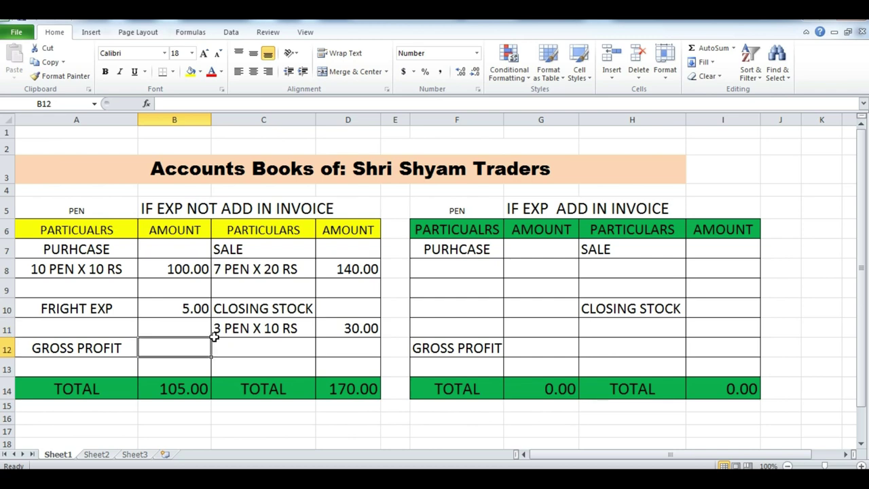
type("=")
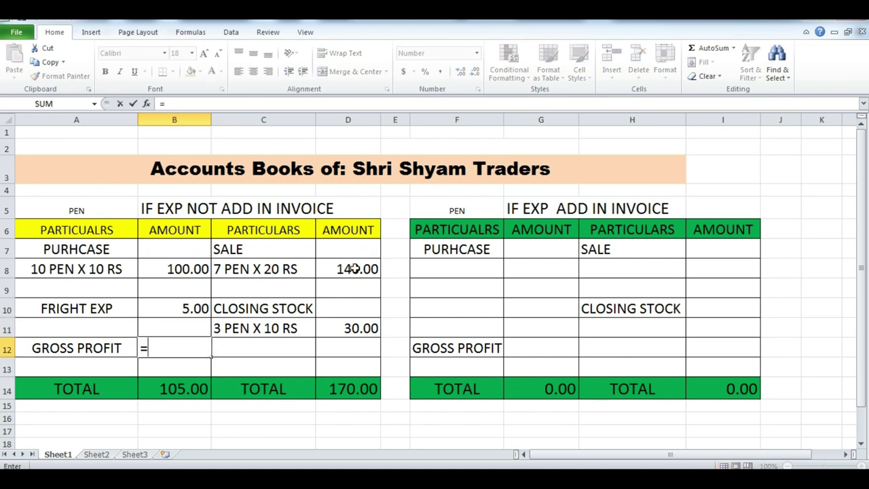
left_click(355, 388)
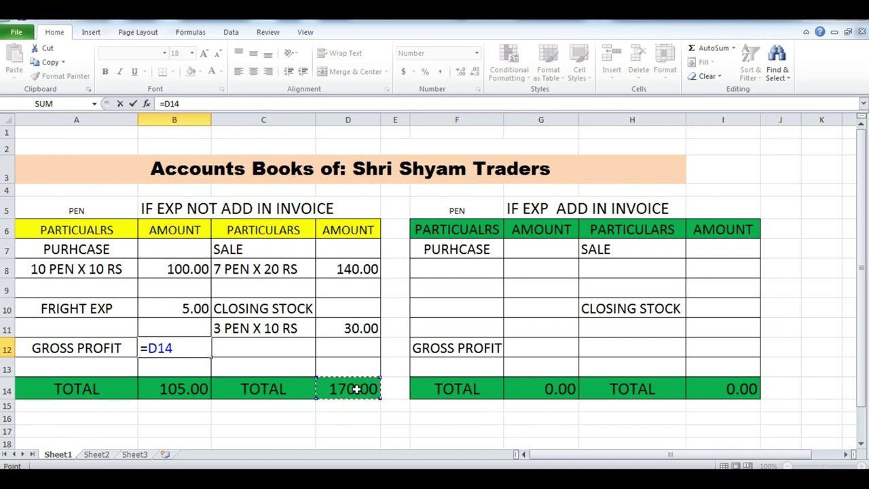
type("-")
left_click(196, 309)
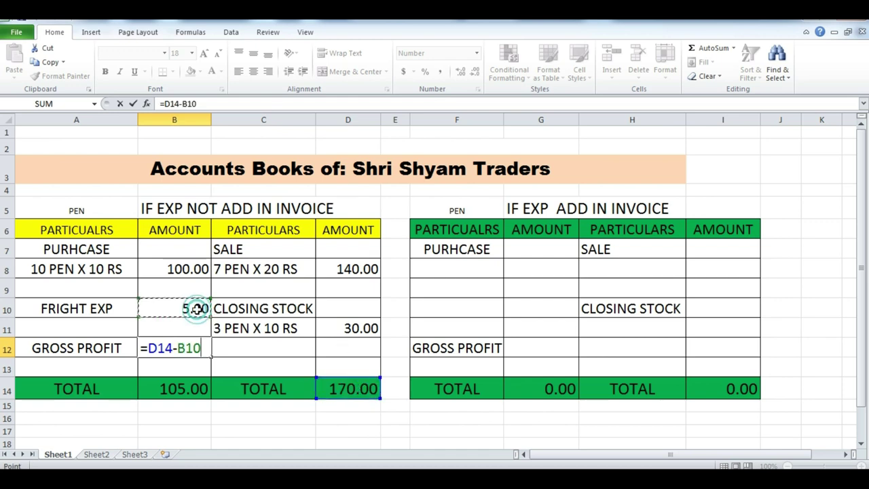
type("-")
left_click(184, 268)
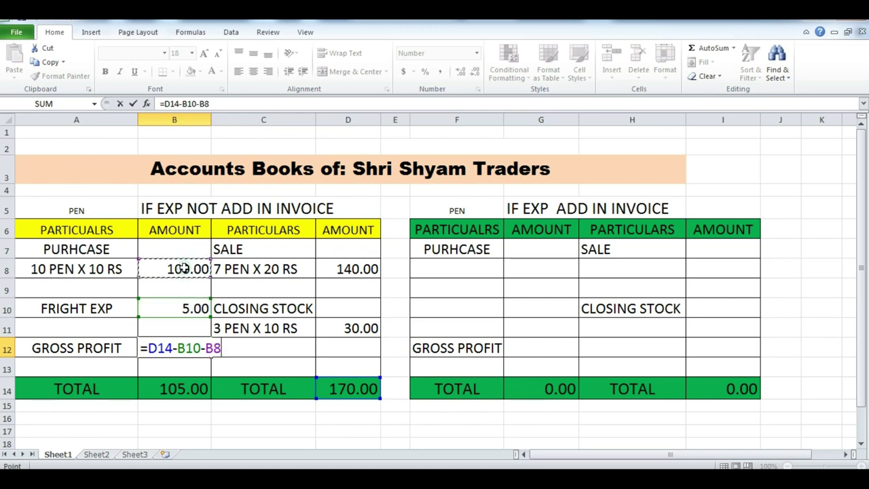
key("Return")
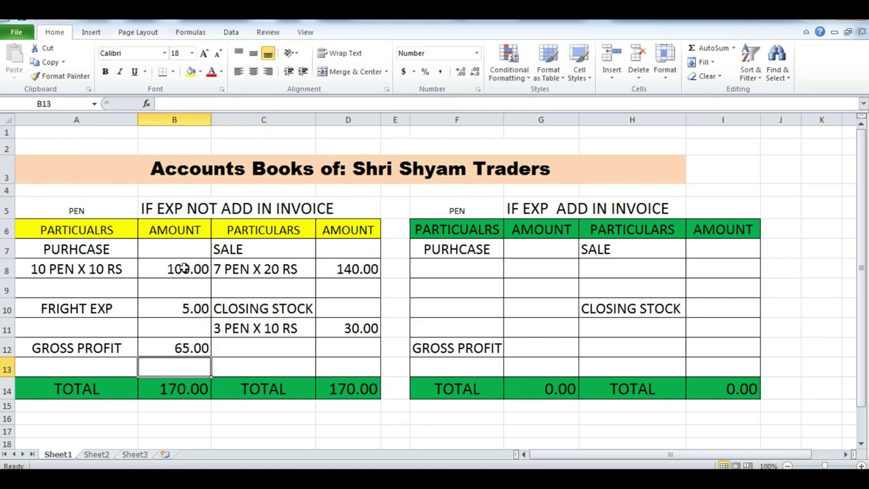
key("Up")
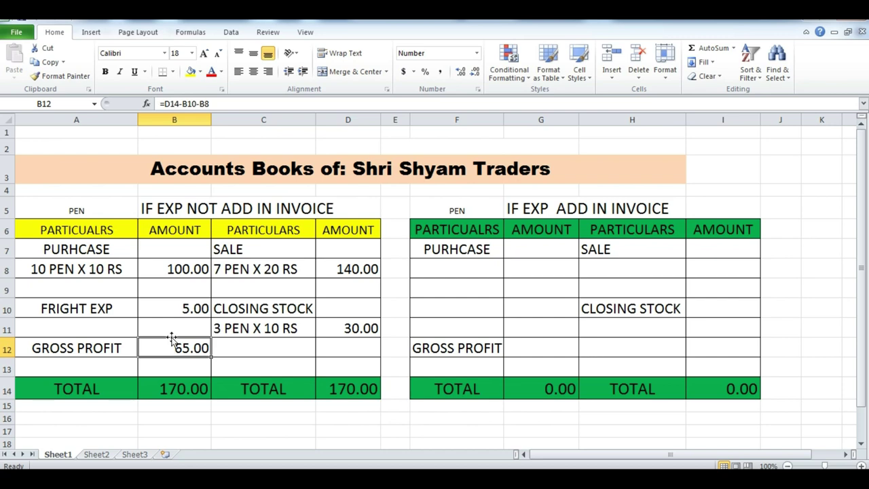
left_click(168, 312)
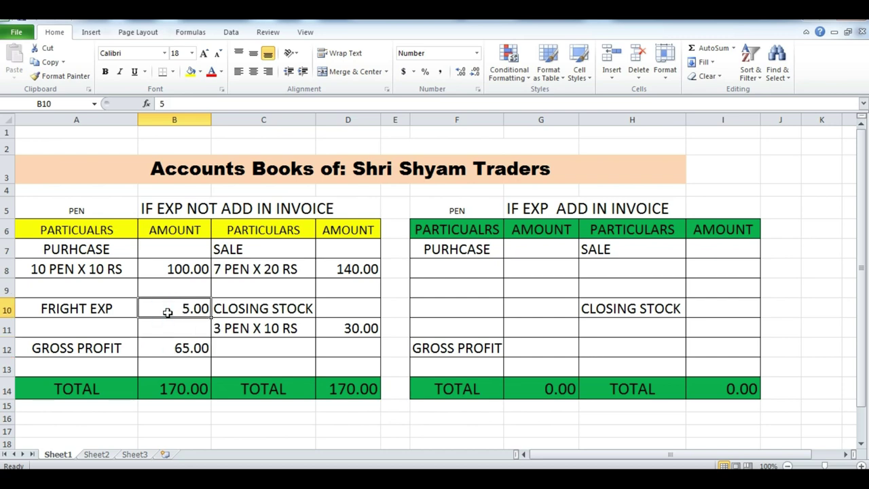
left_click(160, 347)
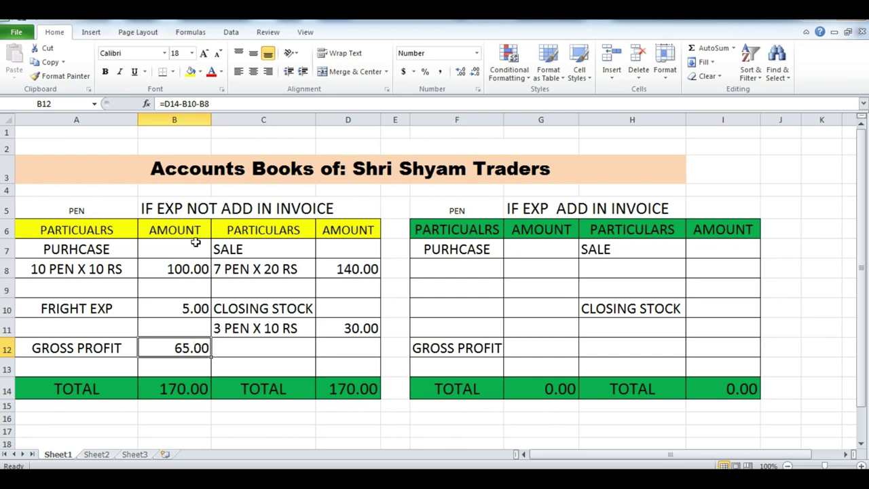
- In the "IF EXP ADD IN INVOICE" table, record a purchase amount of 105 in G7 and the rate "10.50 PER PEN" in F8
left_click(210, 214)
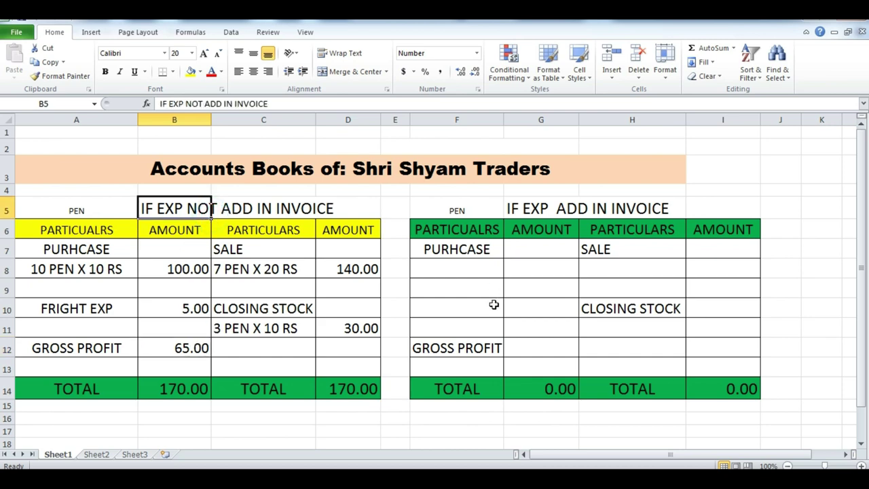
left_click(571, 215)
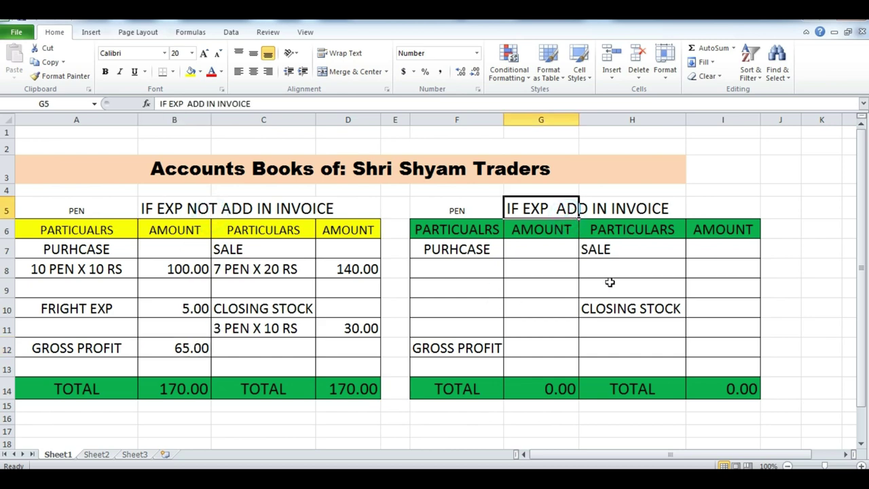
left_click(451, 276)
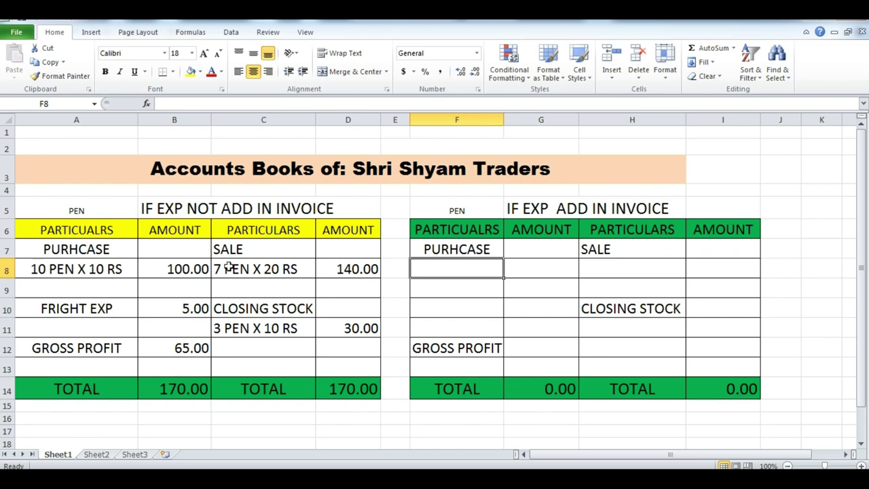
left_click(516, 250)
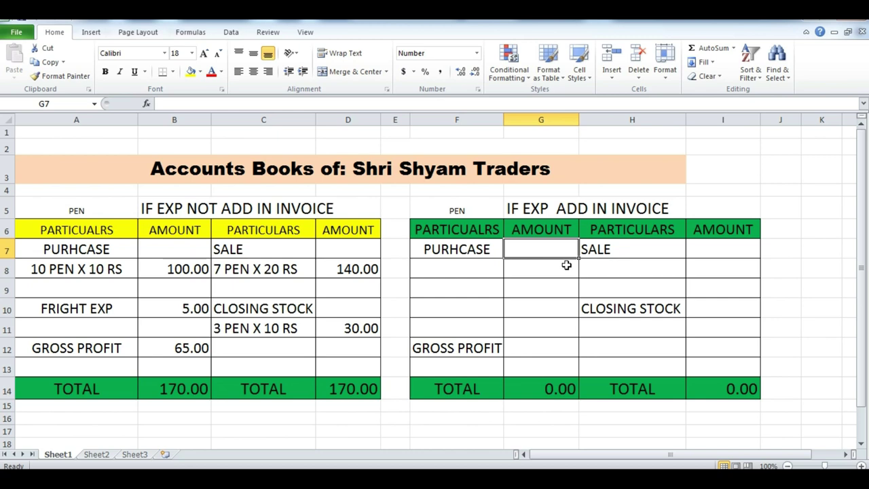
type("105")
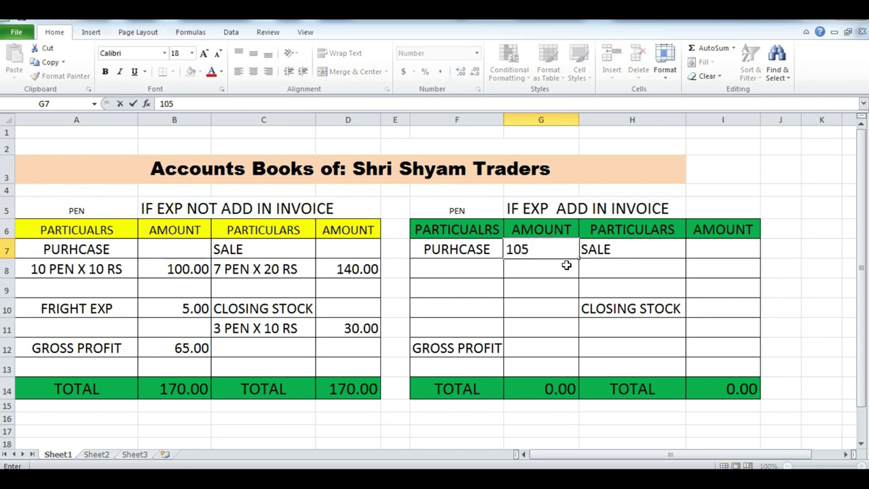
key("Return")
key("Left")
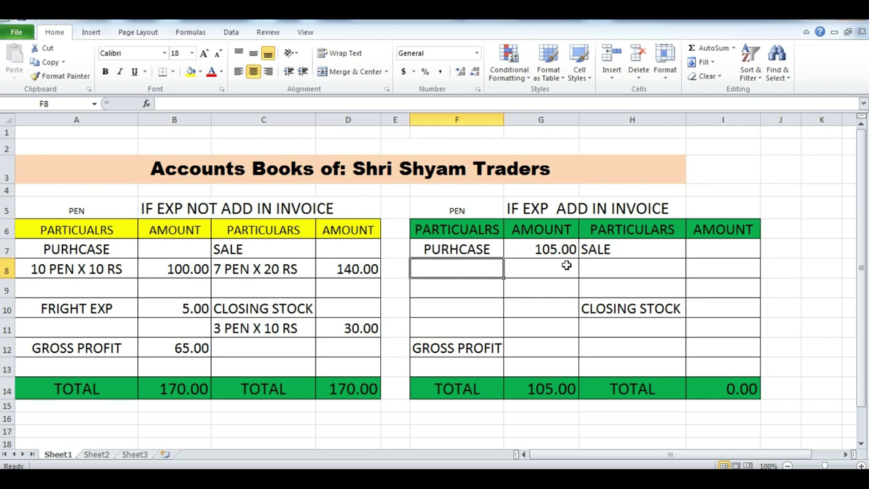
type("10.5")
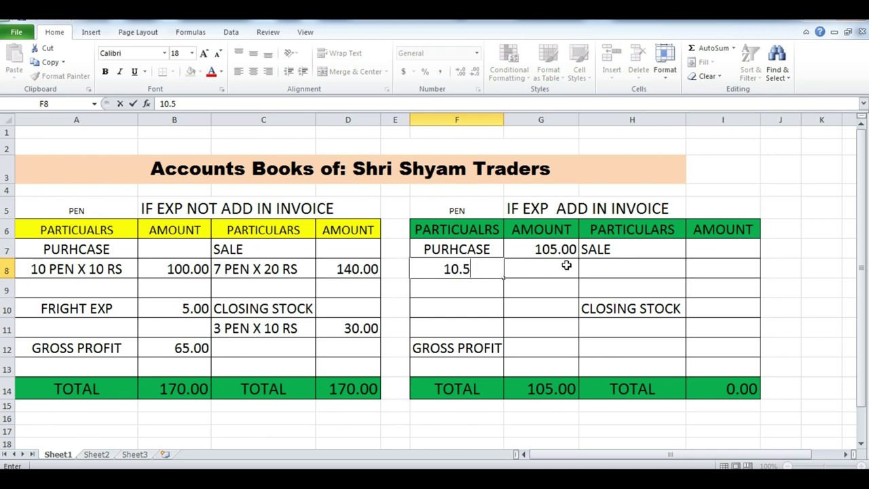
type("0 PER PEN")
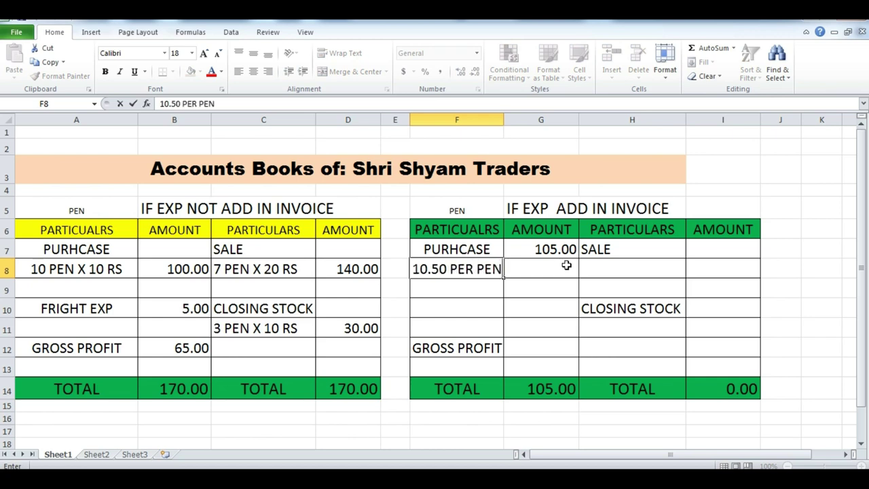
key("Tab")
- Record the sale "7X20" in H8 with an amount of 140 in I8
key("Tab")
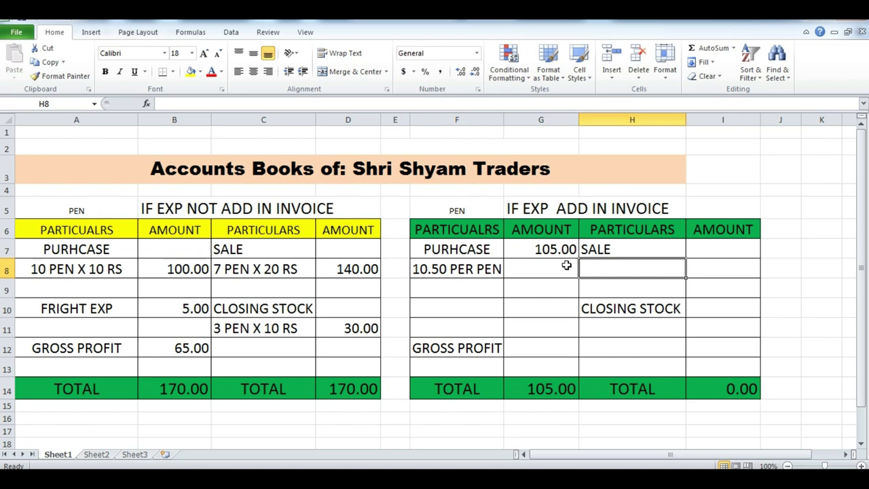
type("7")
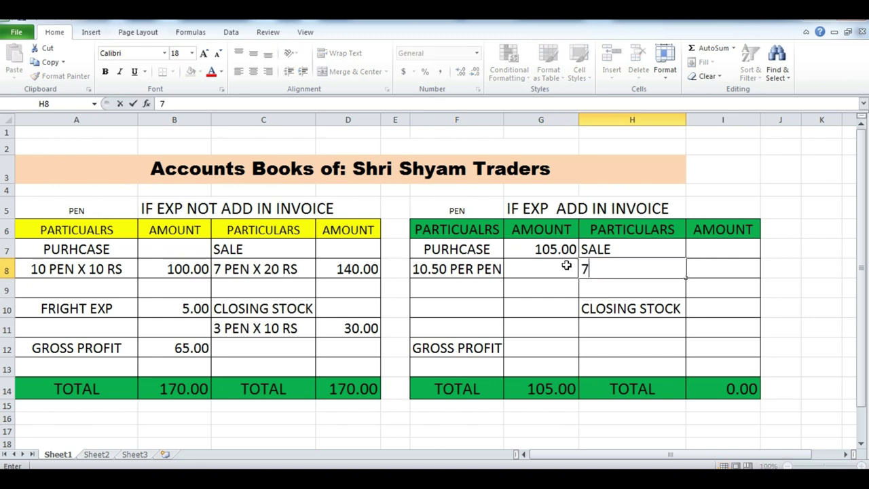
type("X20")
key("Tab")
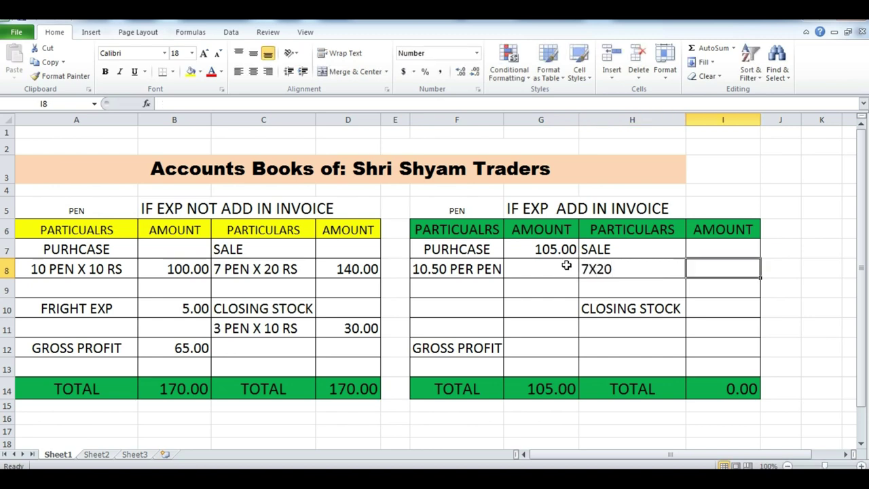
type("14")
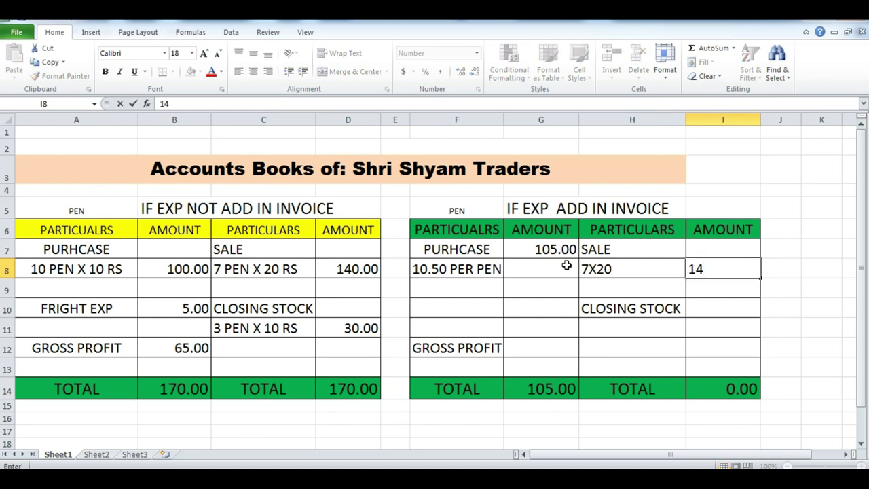
type("0")
key("Return")
- Record the closing stock "3 X 10.50" in H11 with an amount of 31.50 in I11
key("Down")
key("Left")
key("Down")
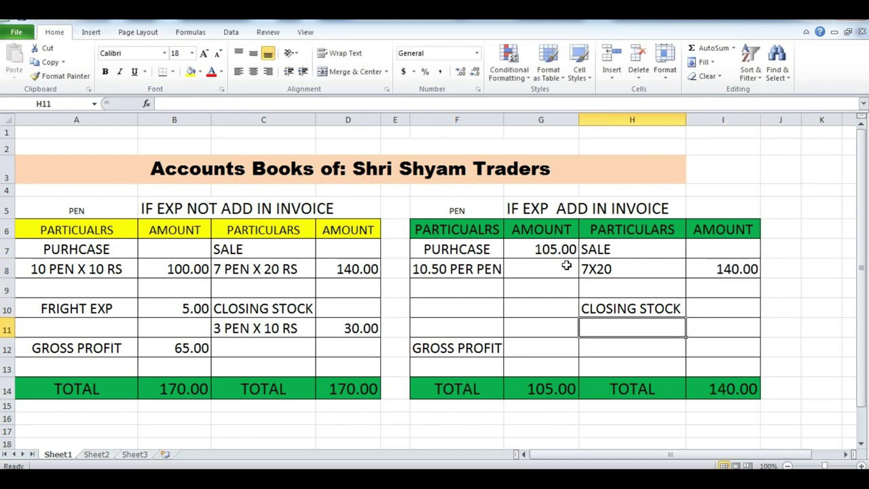
type("3")
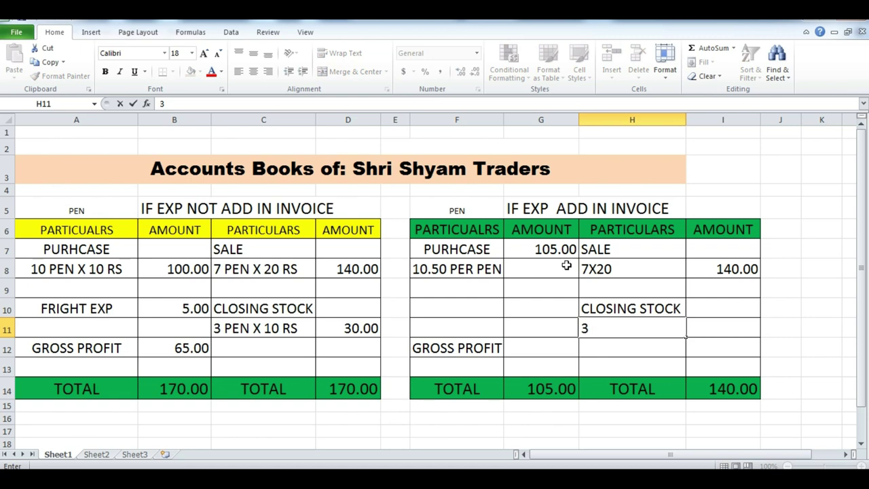
type(" X 10.50")
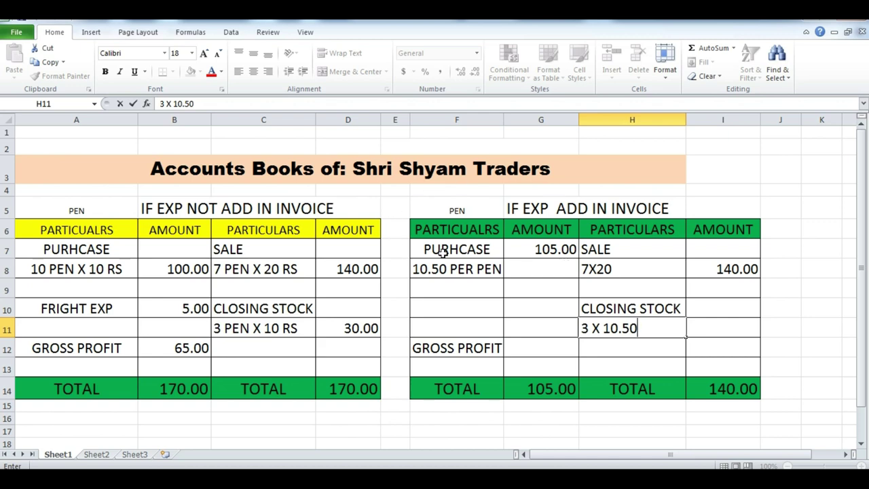
key("Tab")
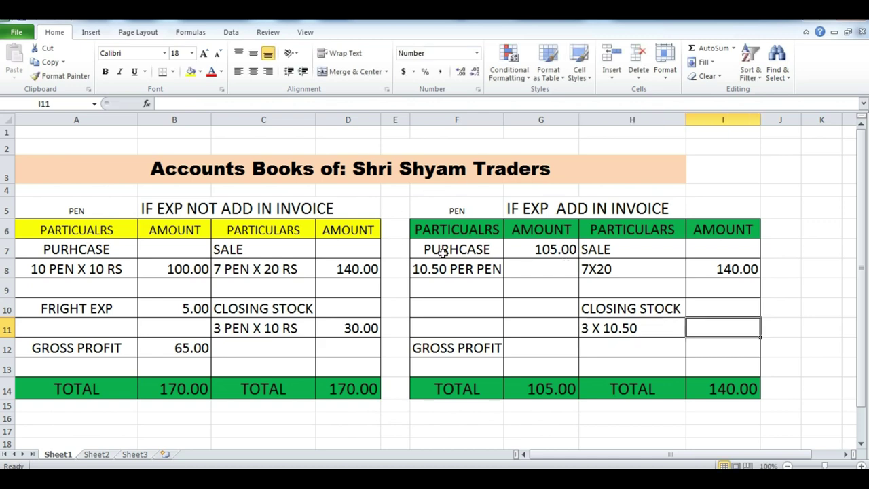
type("31.50")
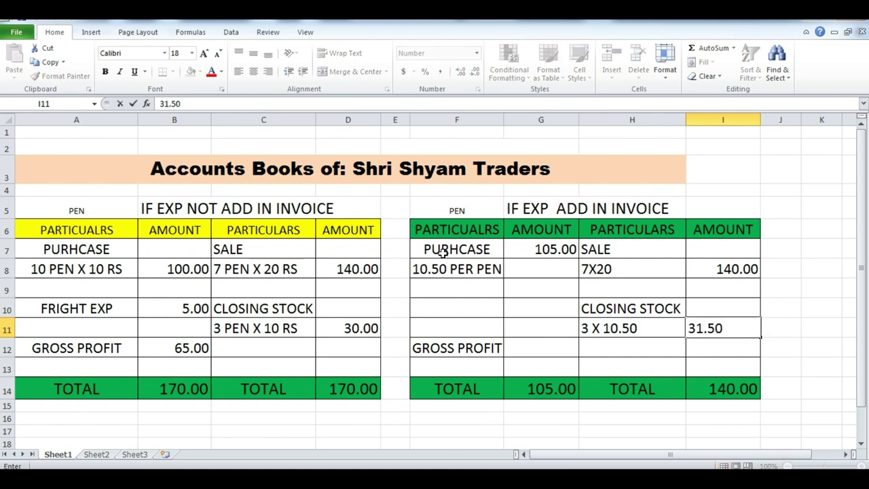
key("Tab")
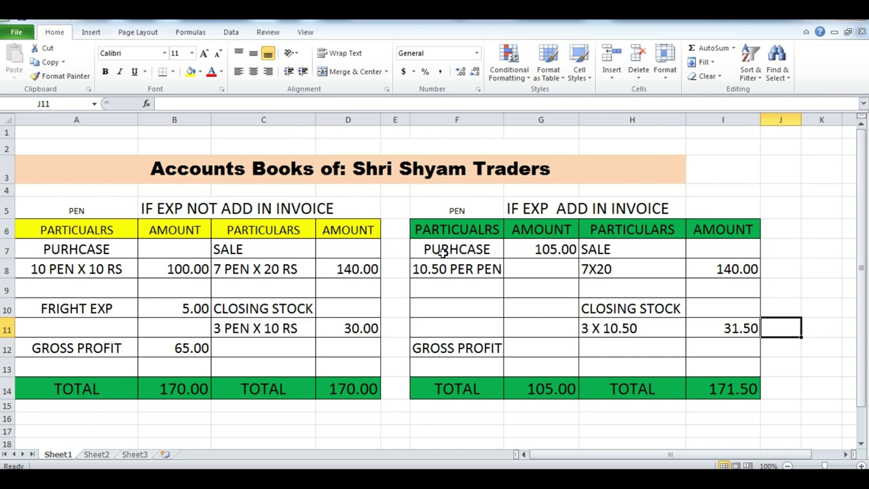
- Calculate the gross profit in G12 of the "IF EXP ADD IN INVOICE" table with the formula =I14-G7
key("Left")
key("Left")
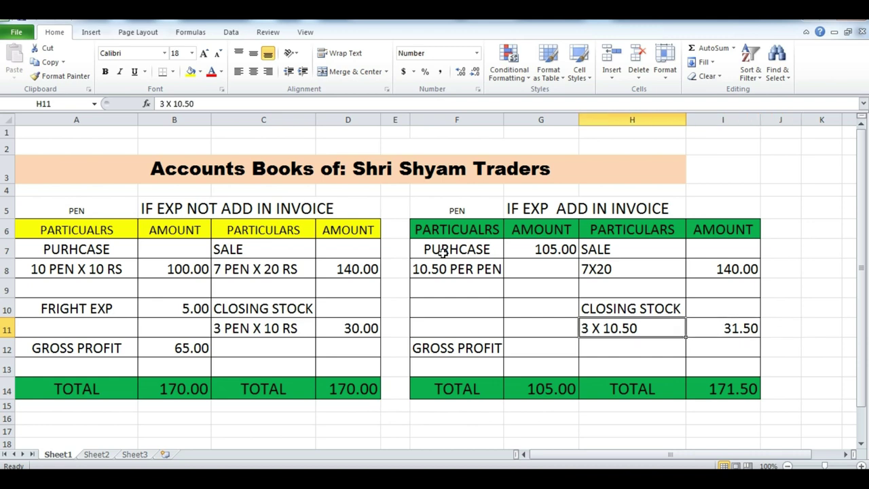
key("Down")
key("Left")
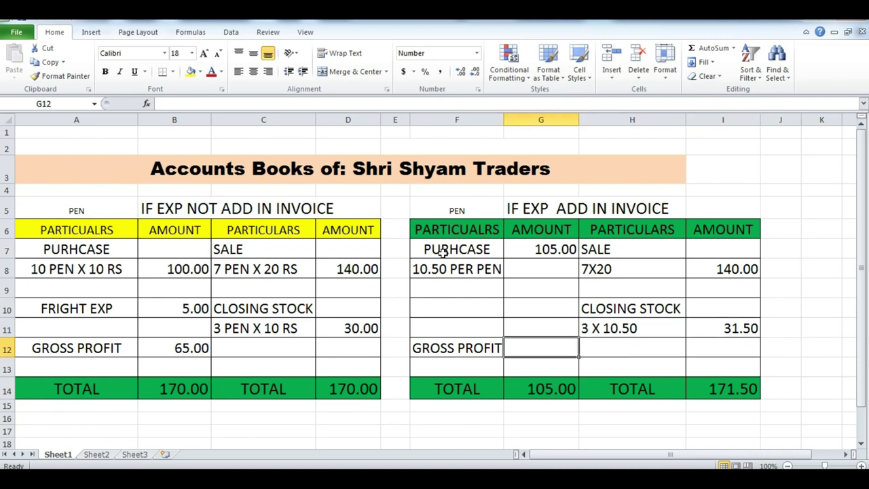
type("=")
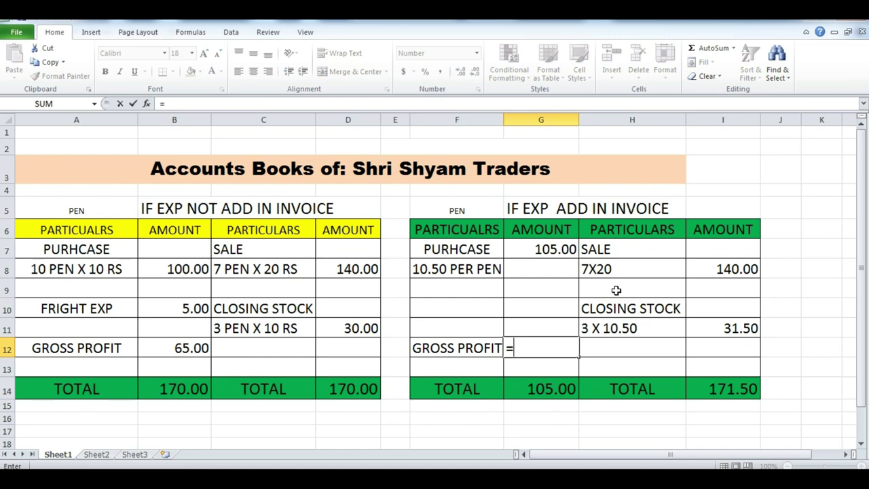
left_click(724, 388)
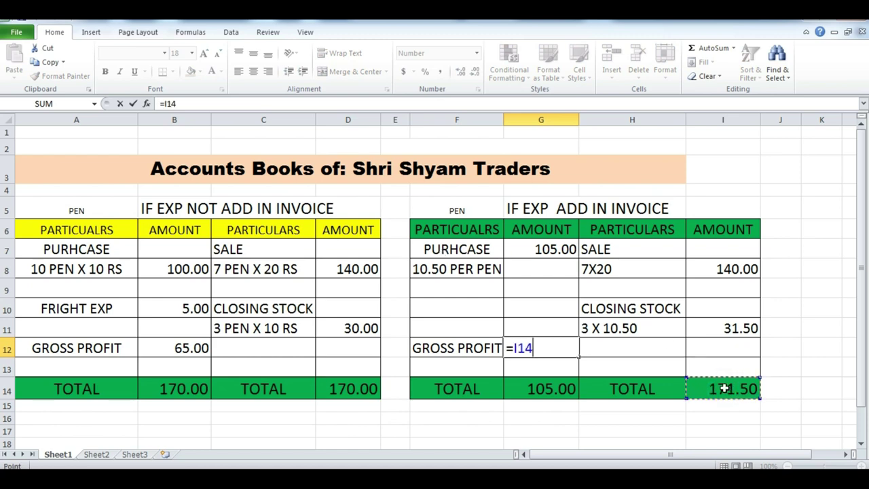
type("-")
left_click(532, 252)
key("Return")
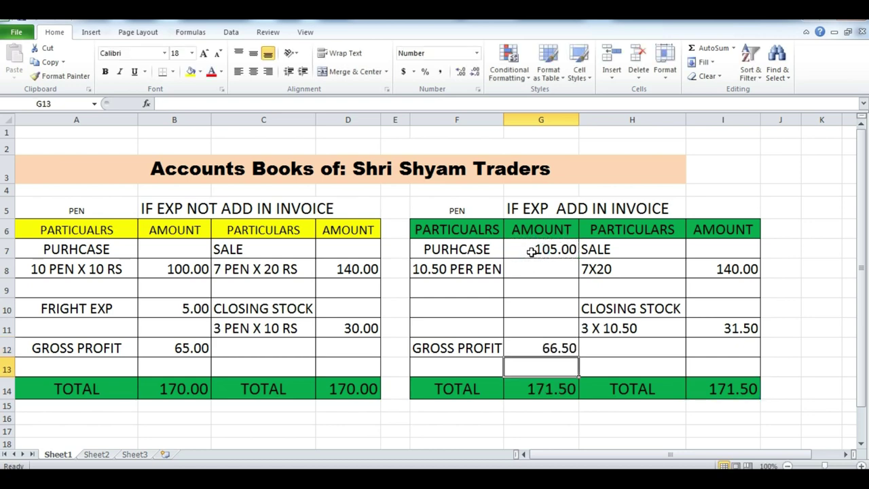
- Check the gross profit in G12 and compare the closing stock amounts of both tables in I11 and D11
key("Up")
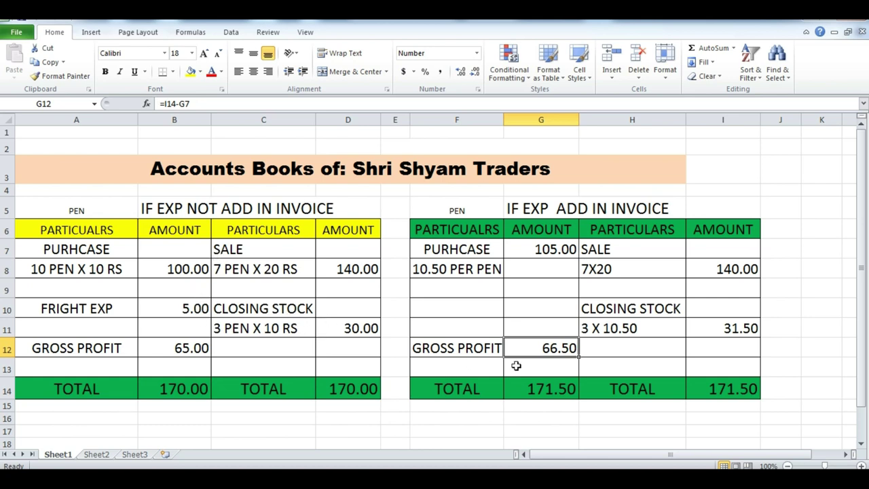
left_click_drag(791, 295, 725, 330)
left_click(725, 331)
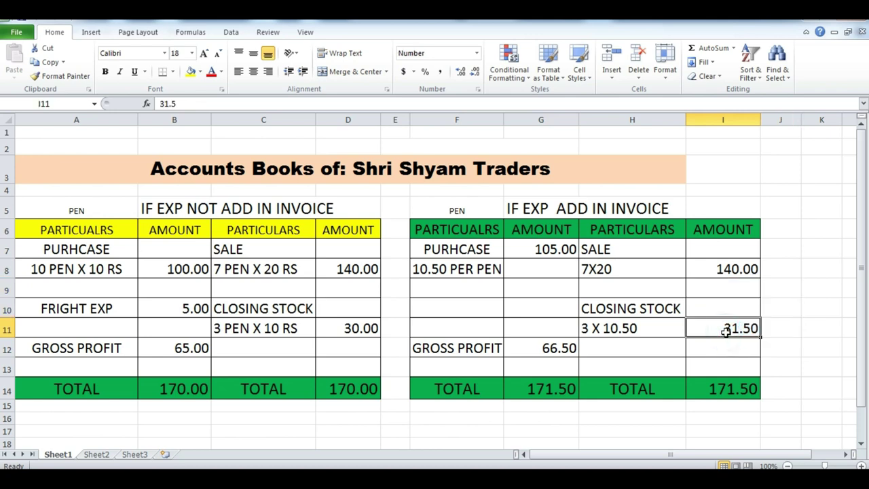
left_click(344, 330)
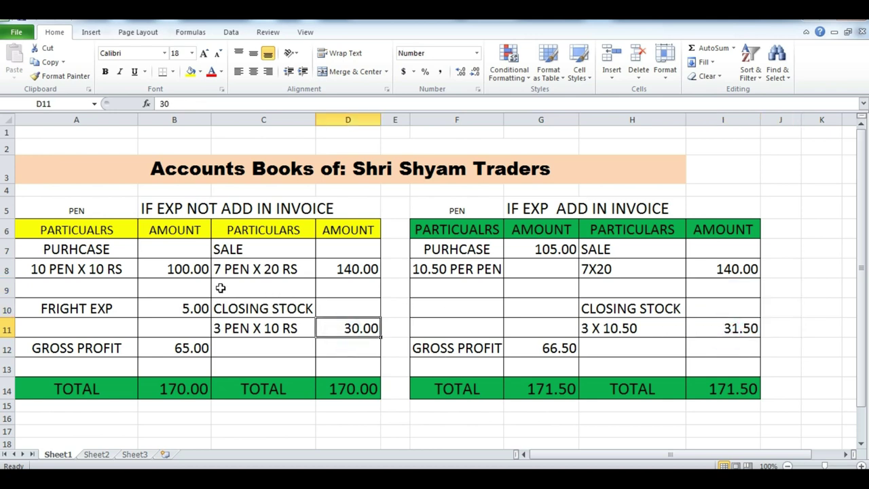
- Compare the purchase rates in A8 and F8 with the closing stock entries in rows 10 to 11 of both tables
left_click(98, 271)
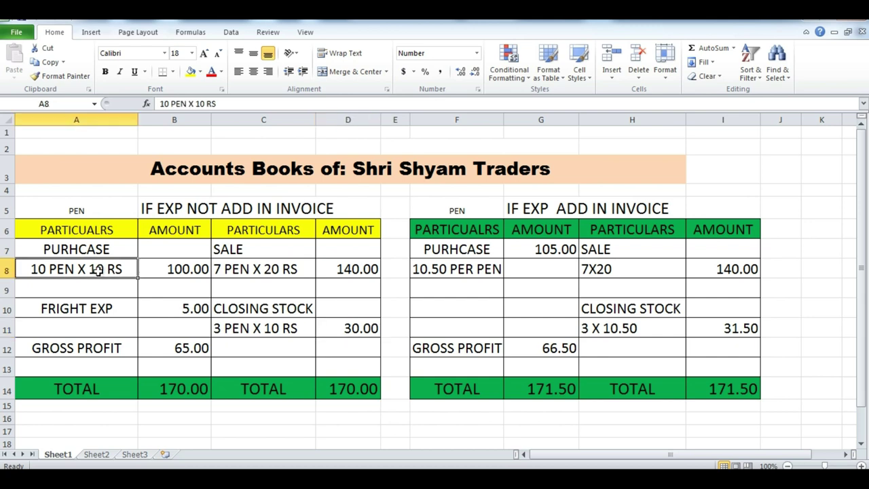
left_click(279, 327)
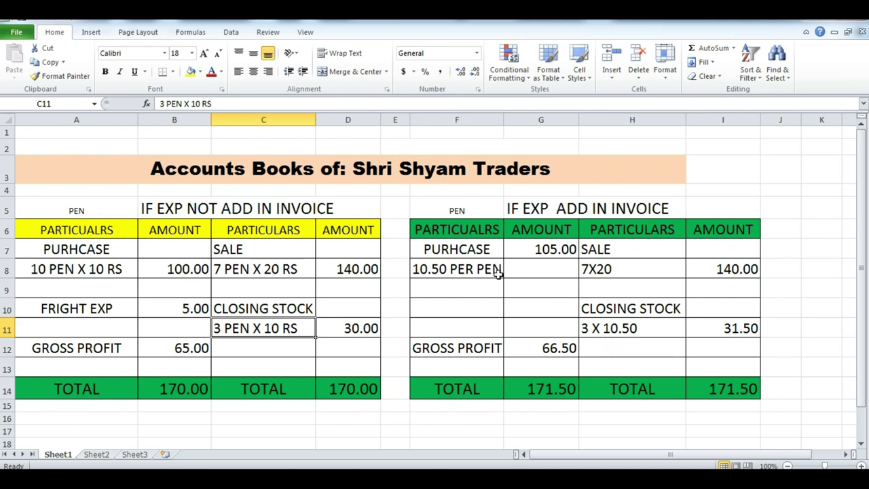
left_click(467, 269)
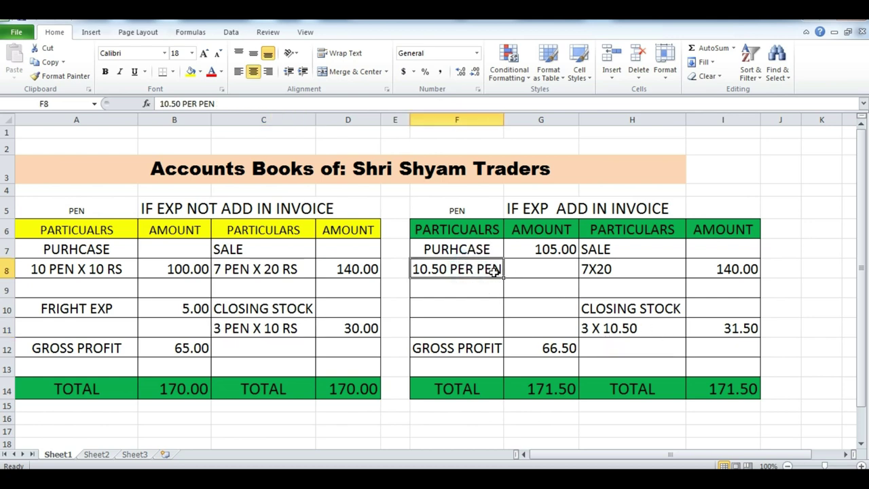
left_click(537, 249)
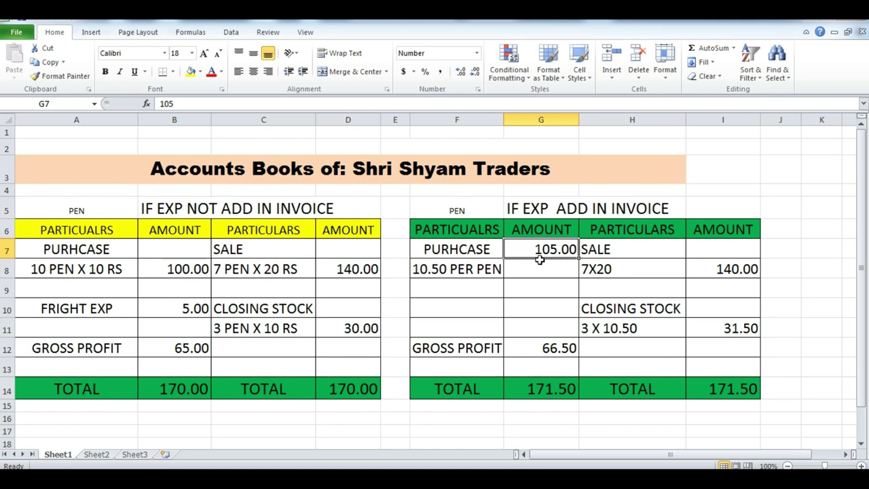
left_click(435, 269)
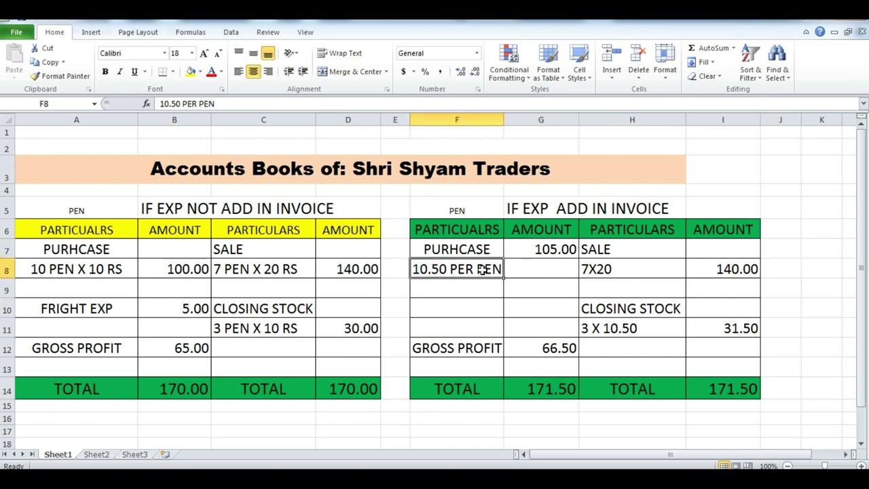
left_click(646, 330)
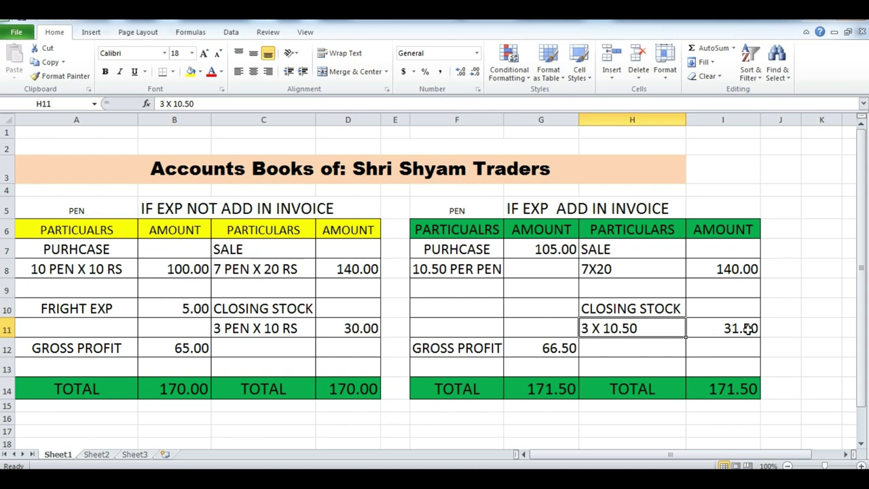
left_click(747, 329)
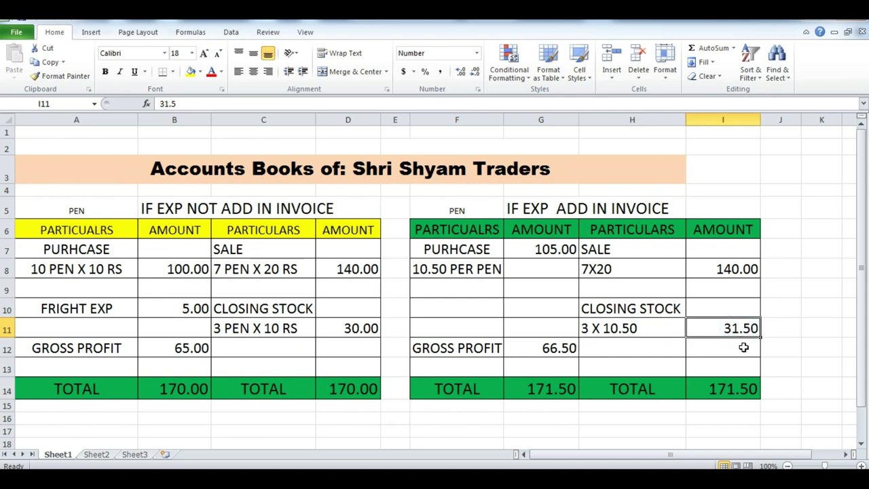
left_click(353, 331)
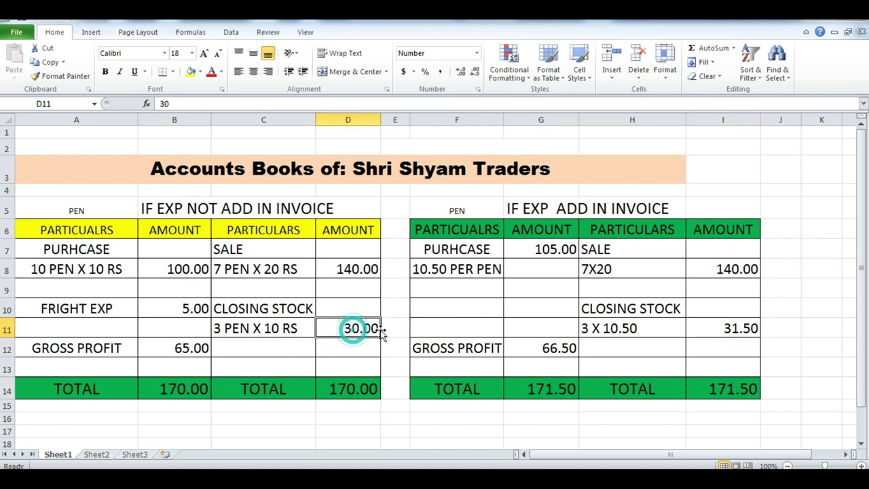
left_click(732, 331)
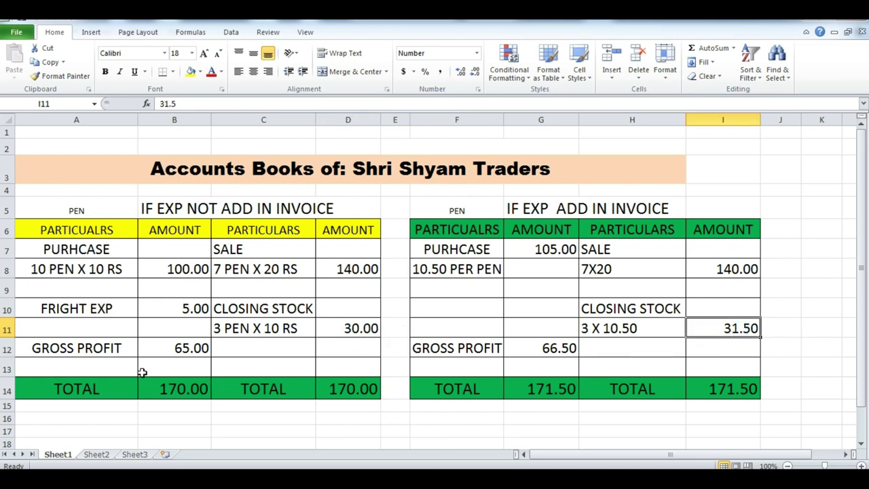
- Compare the separate freight expense entry in A10:B10 with the blank F9:F10 cells and the purchase amount in G7
left_click(181, 312)
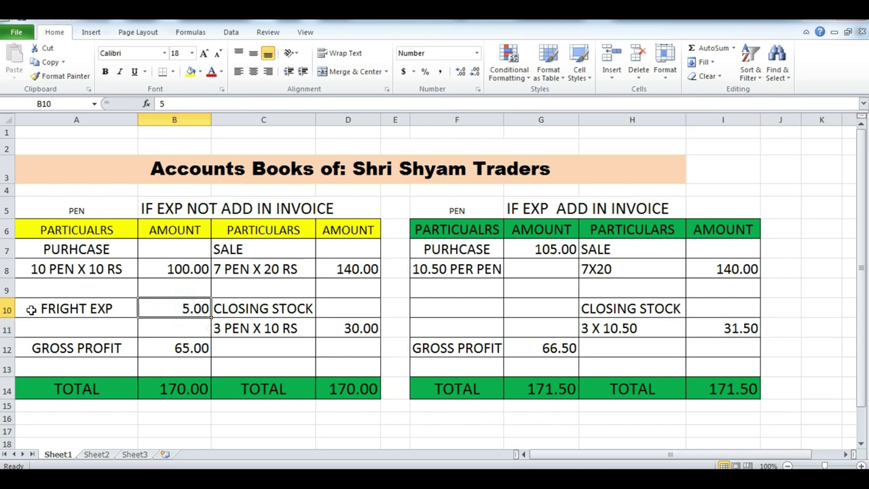
left_click(31, 309)
left_click_drag(128, 316, 177, 315)
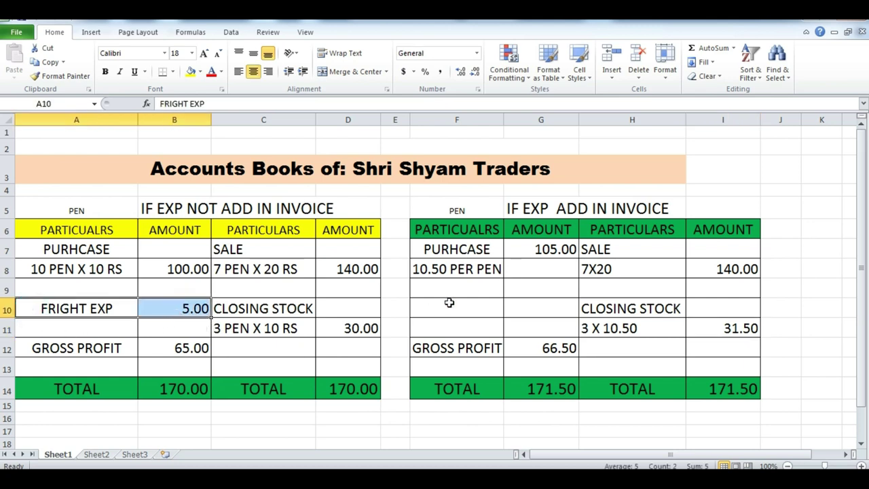
left_click_drag(440, 293, 494, 307)
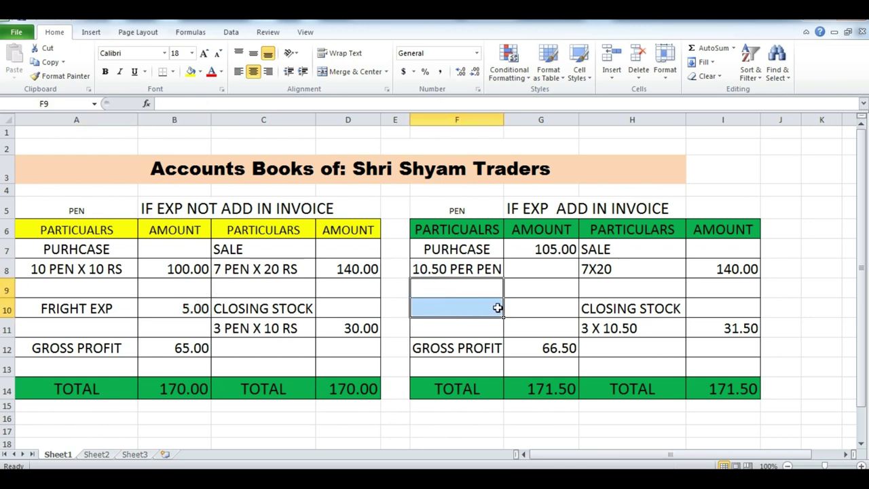
left_click(535, 250)
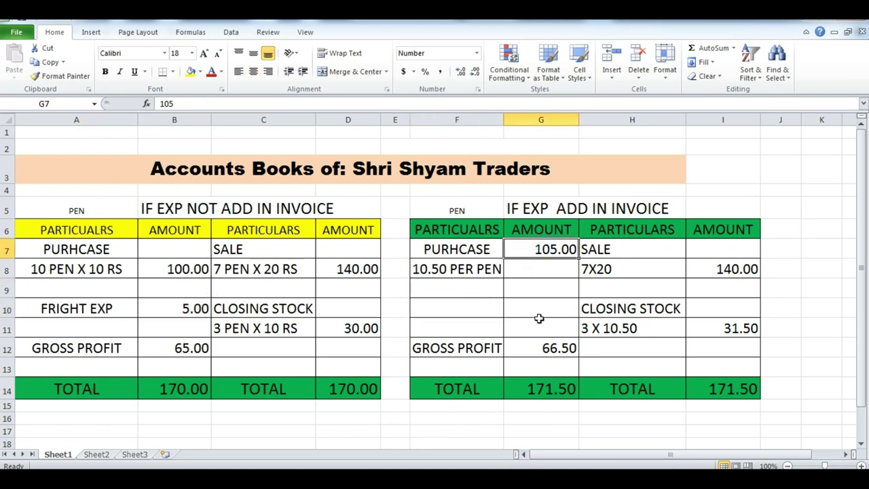